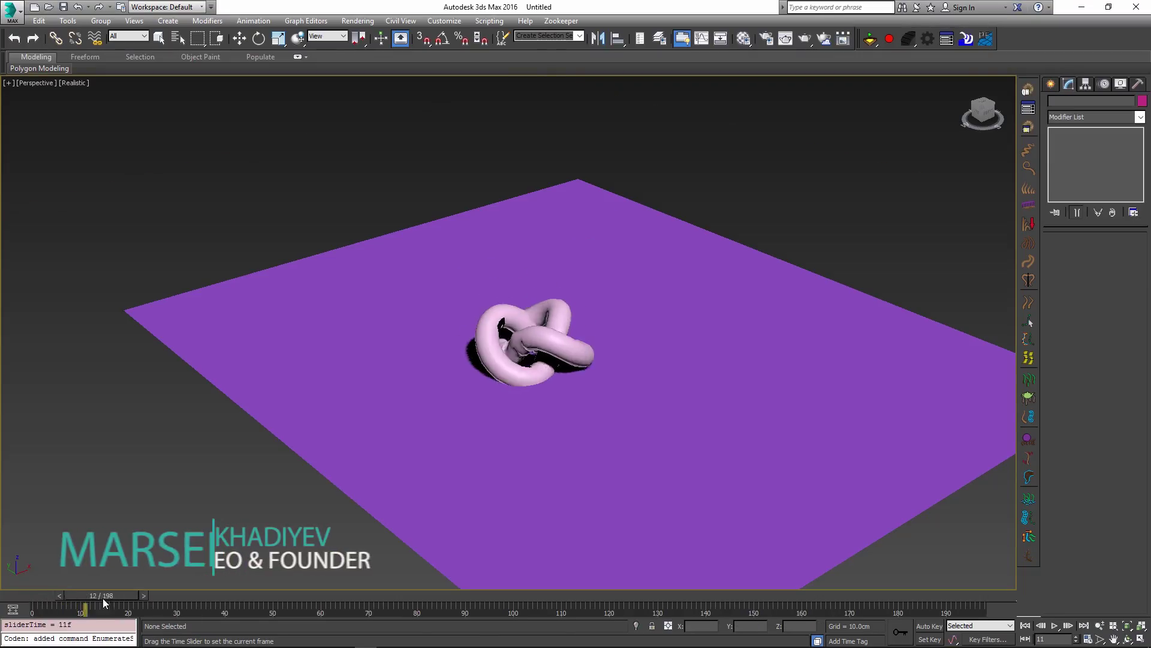
# Scrub through the fluid and rope demo simulations, orbiting to a lower, flatter view.
pyautogui.moveTo(103, 599); pyautogui.dragTo(490, 617)
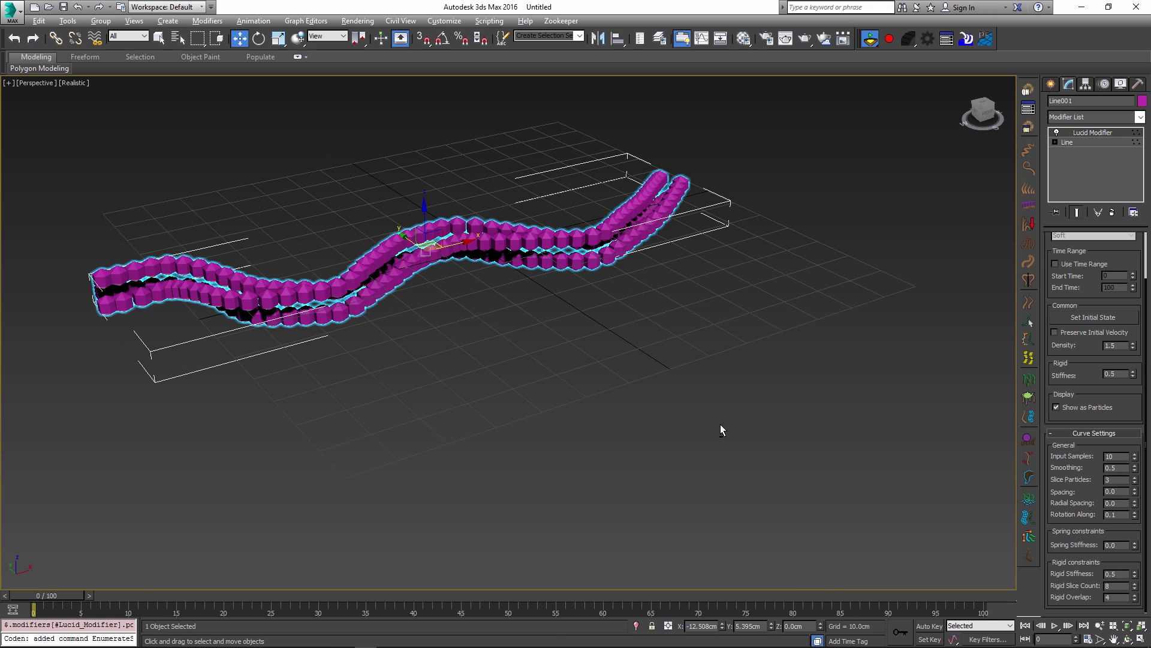
pyautogui.keyDown('alt'); pyautogui.moveTo(720, 425); pyautogui.dragTo(685, 408, button='middle'); pyautogui.keyUp('alt')
pyautogui.moveTo(59, 594); pyautogui.dragTo(306, 614)
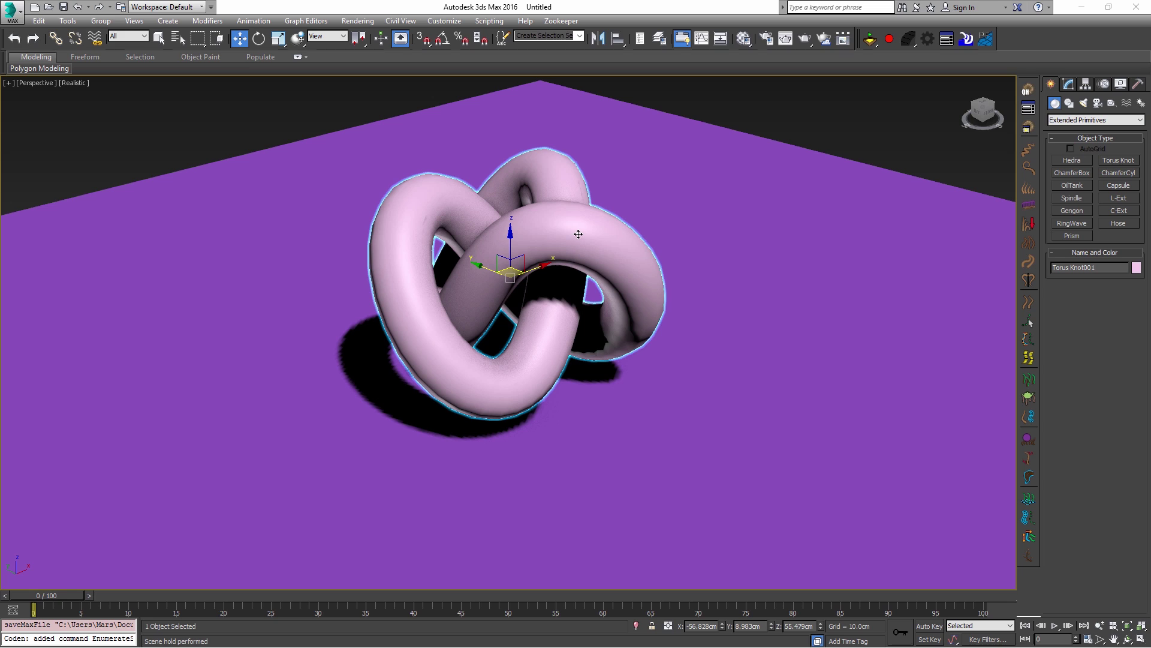
# Enable the knot's Soft-body Lucid simulation, scrub it, turn off Show as Particles, and rewind to frame 0.
pyautogui.click(1069, 84)
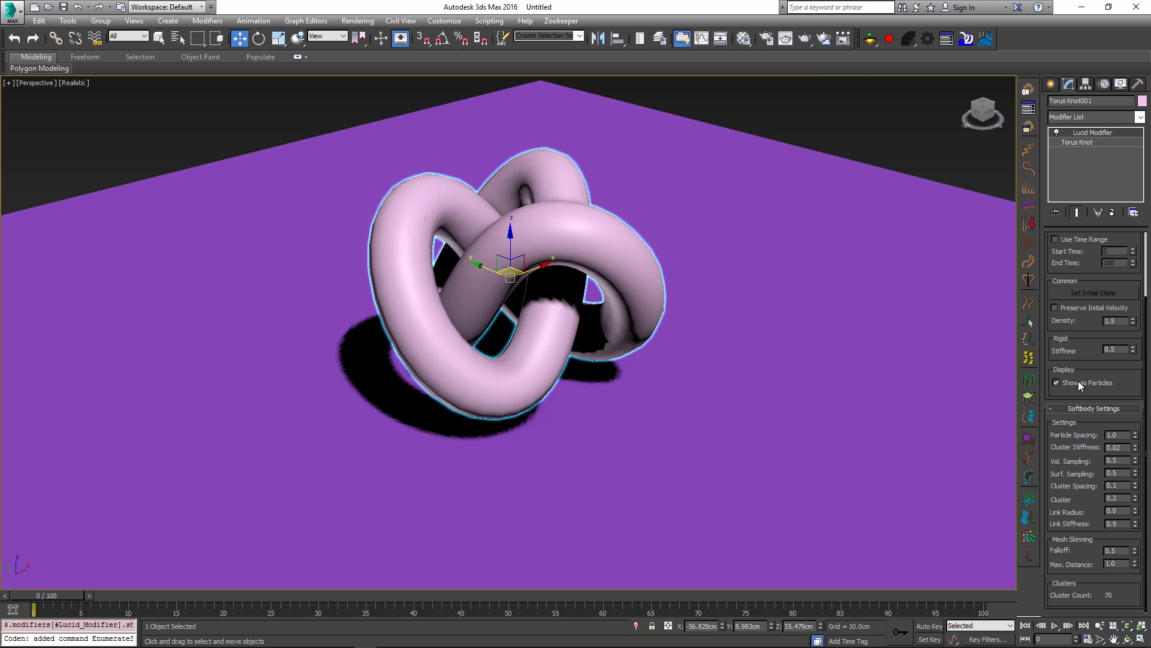
pyautogui.click(870, 38)
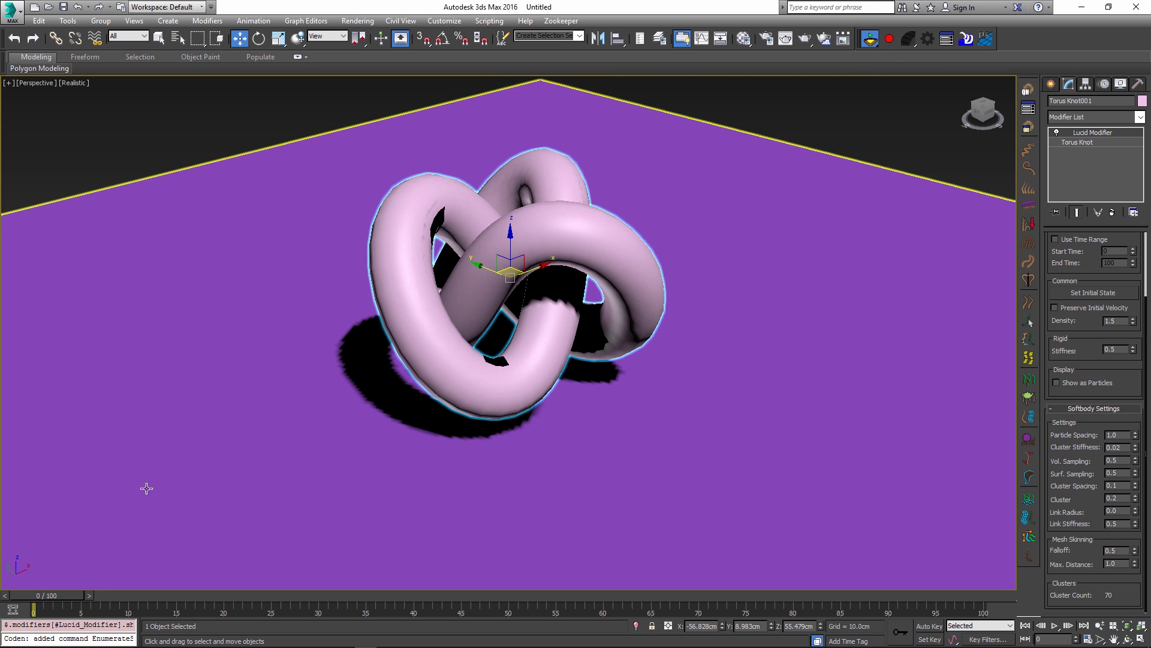
pyautogui.moveTo(54, 597); pyautogui.dragTo(309, 597)
pyautogui.press('w')
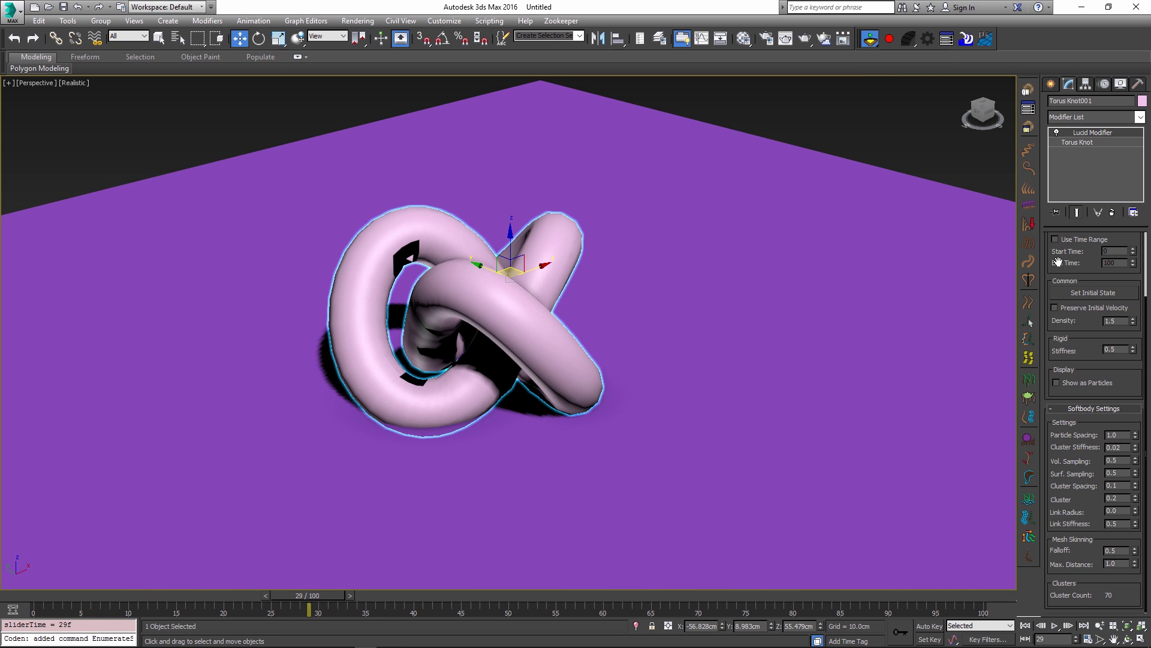
pyautogui.moveTo(1058, 309); pyautogui.dragTo(1059, 390)
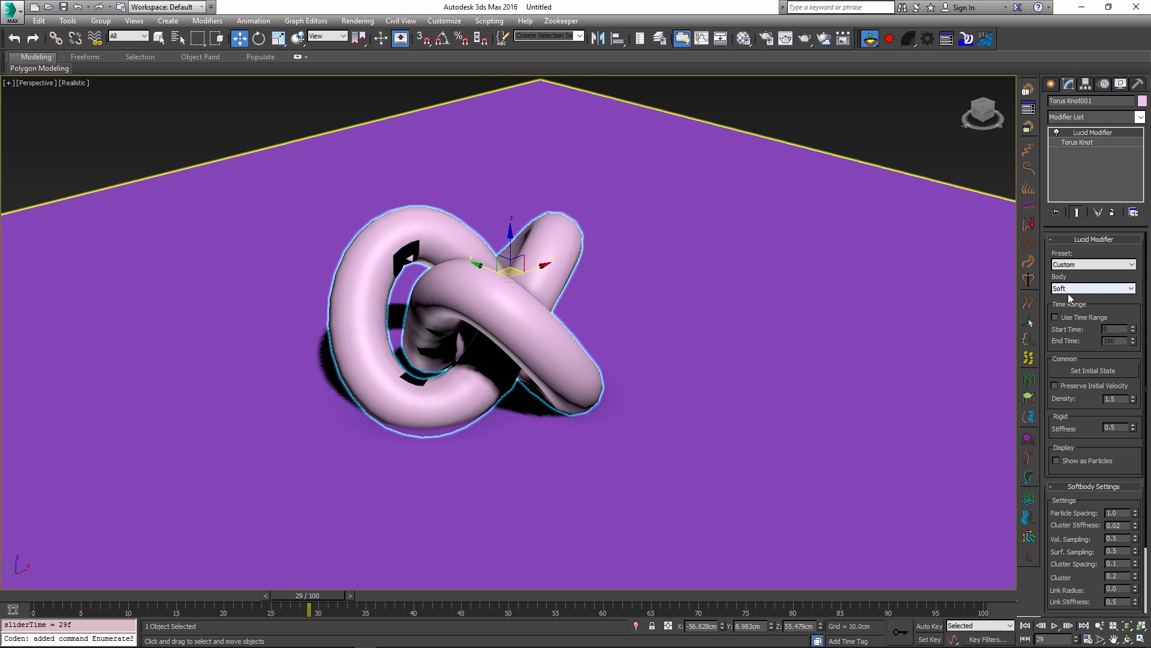
pyautogui.press('Home')
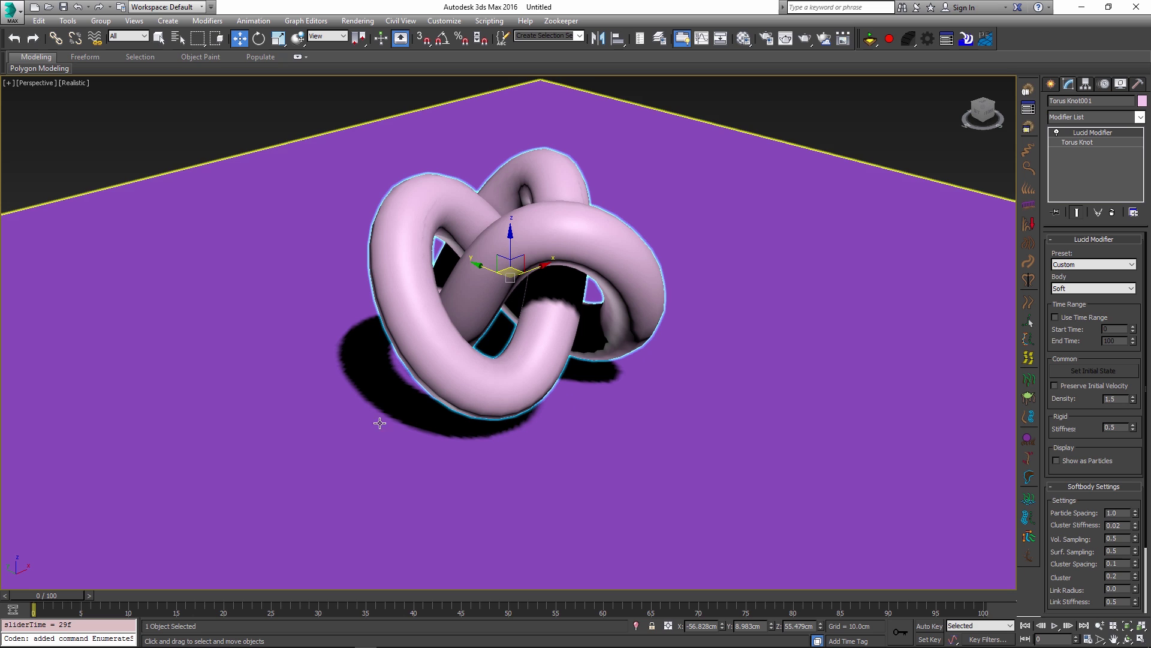
# Scrub to frame 30 and, with Auto Key on, key the knot's Lucid body to Fluid.
pyautogui.moveTo(56, 594); pyautogui.dragTo(336, 593)
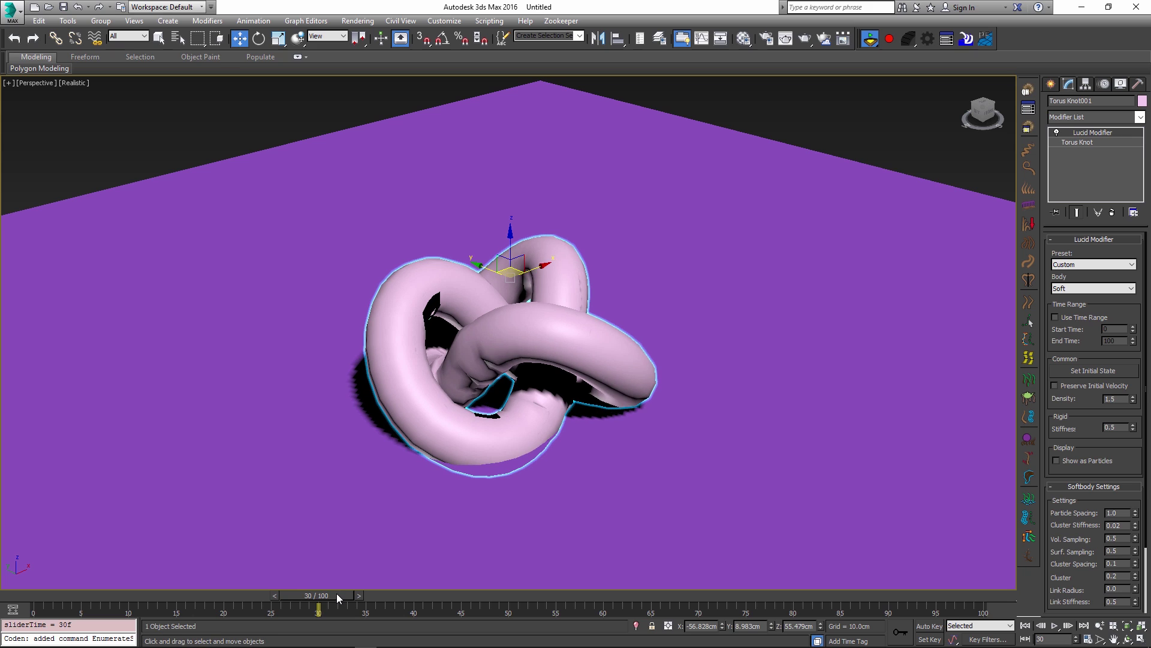
pyautogui.click(929, 626)
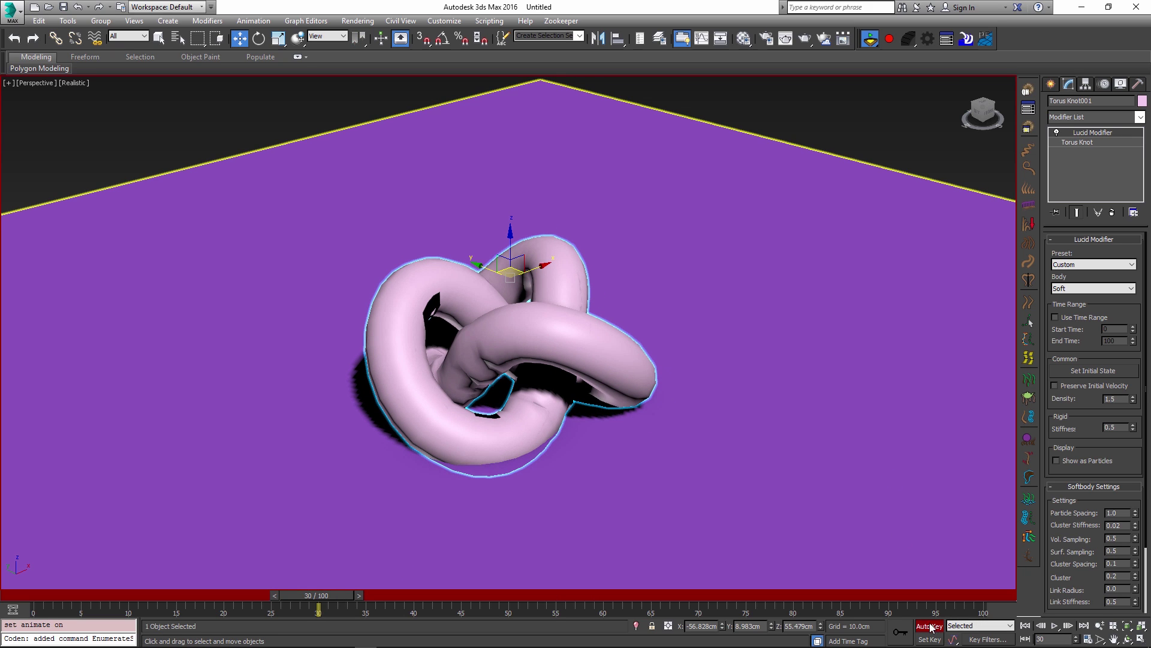
pyautogui.click(1090, 288)
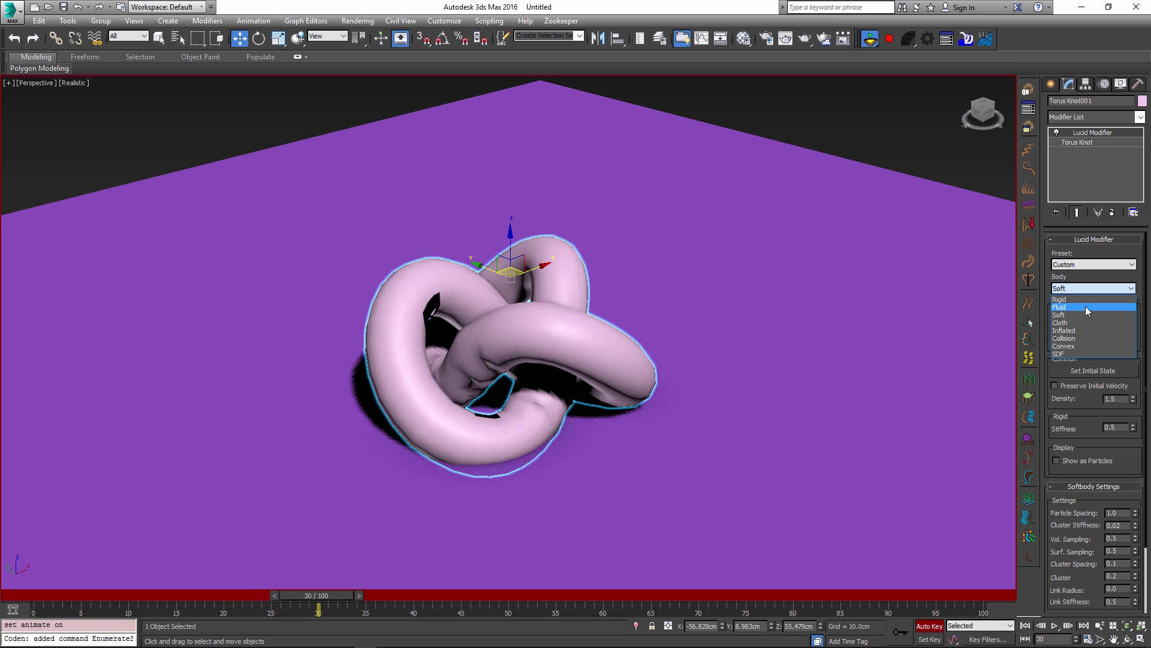
pyautogui.click(1085, 307)
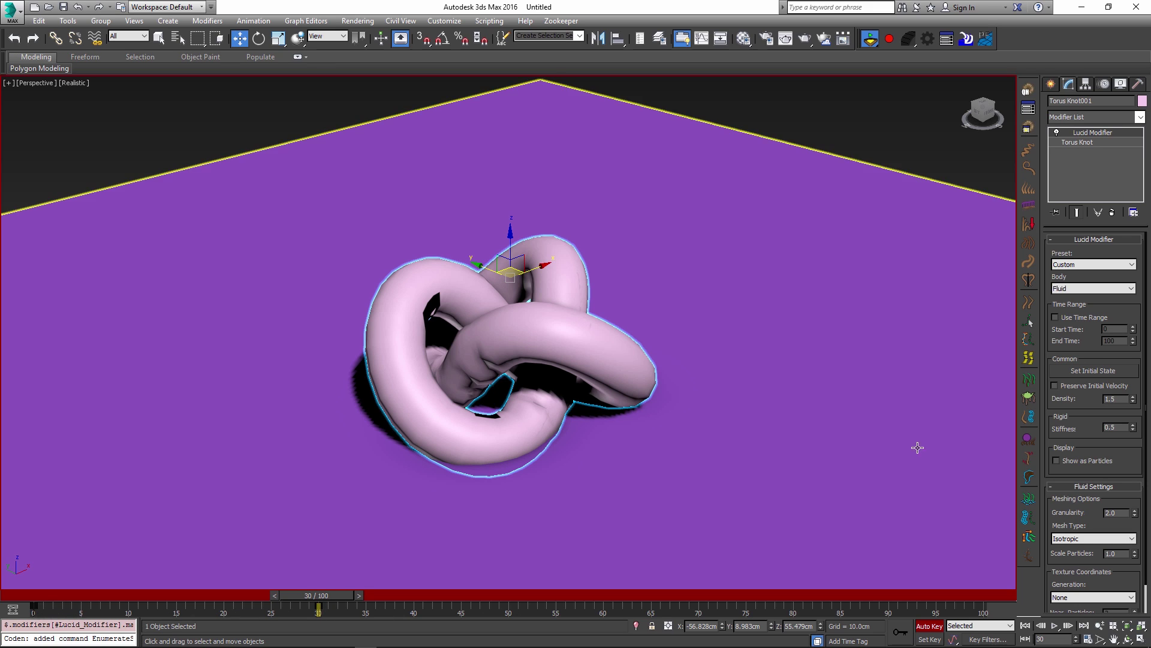
pyautogui.click(1094, 289)
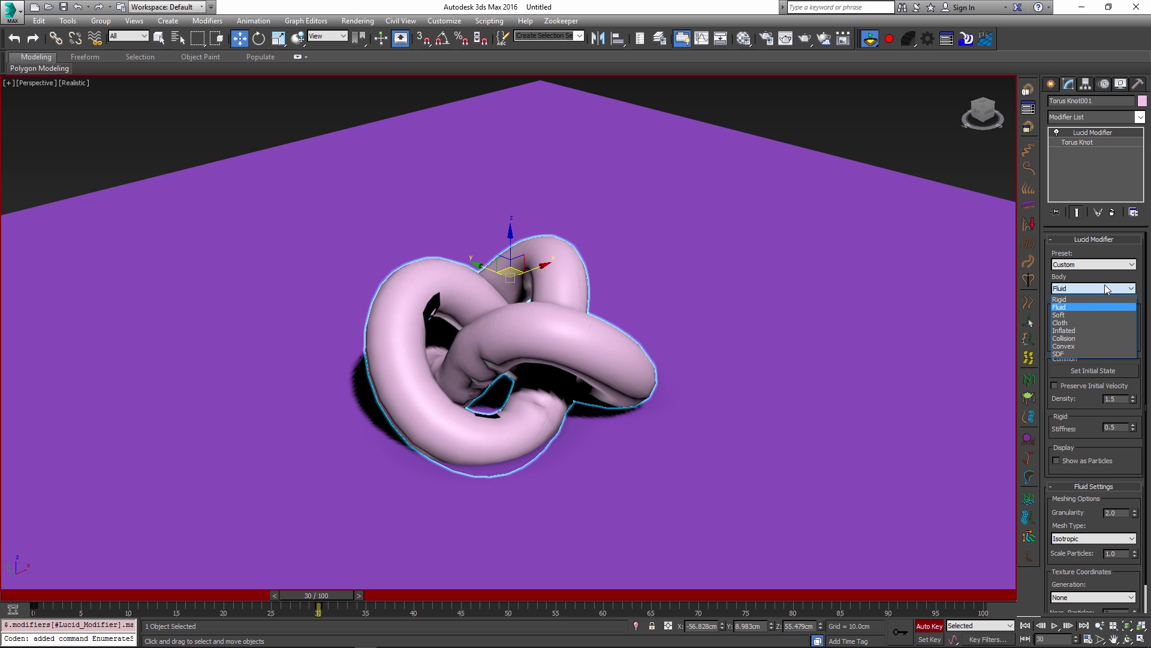
pyautogui.click(1097, 289)
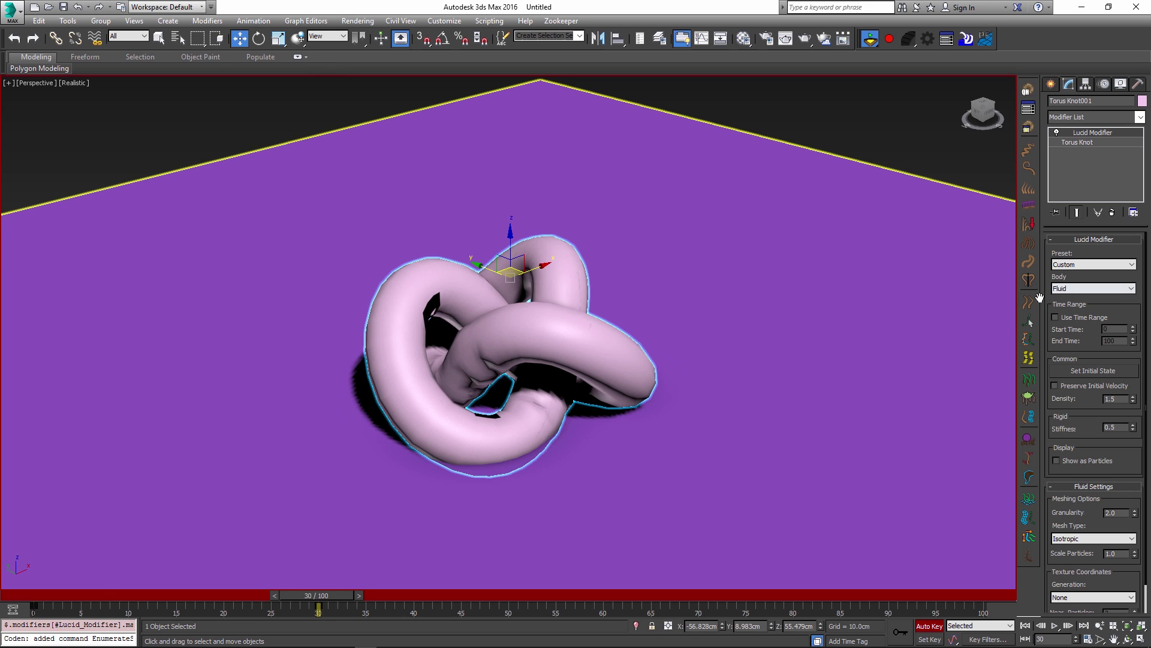
# Give the frame 30 Material Type key Step in and out tangents.
pyautogui.rightClick(319, 606)
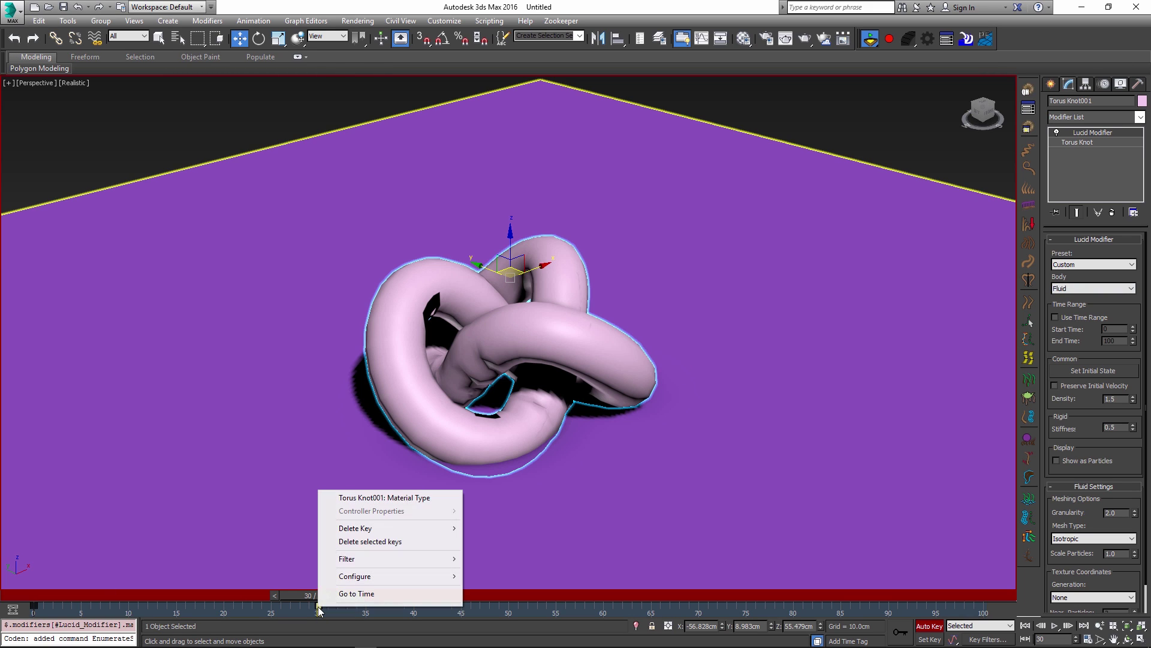
pyautogui.click(360, 498)
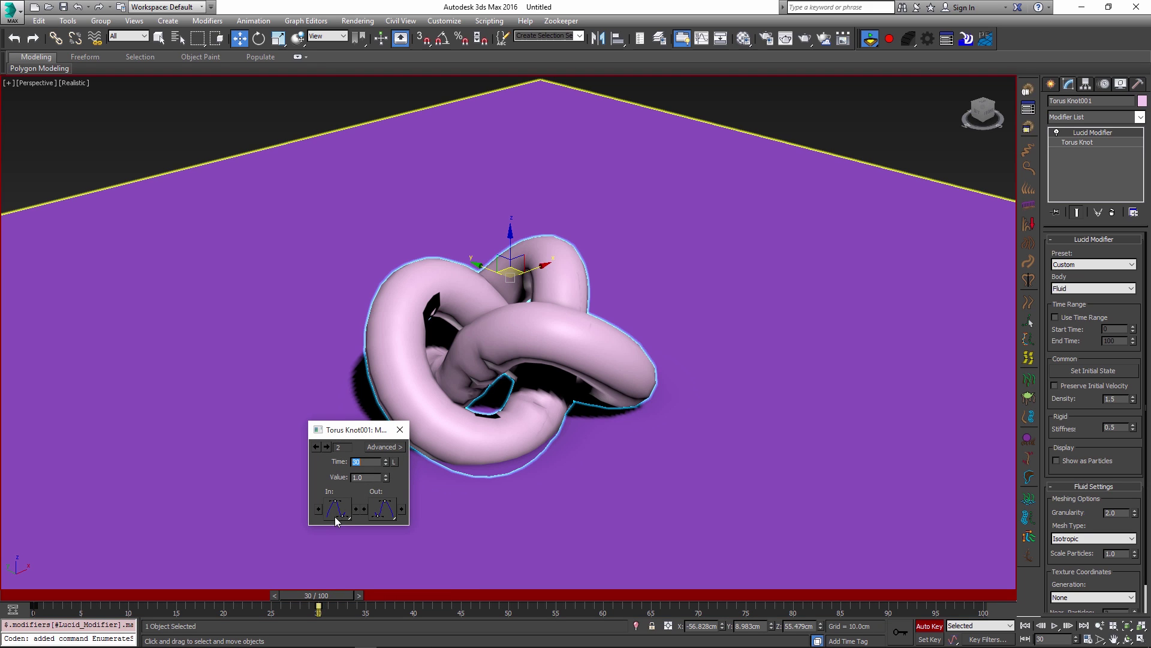
pyautogui.moveTo(336, 515); pyautogui.dragTo(337, 415)
pyautogui.moveTo(382, 514); pyautogui.dragTo(0, 282)
# At frame 54 key the body to Inflated with Step in/out tangents, then rewind to frame 0.
pyautogui.moveTo(344, 598); pyautogui.dragTo(552, 590)
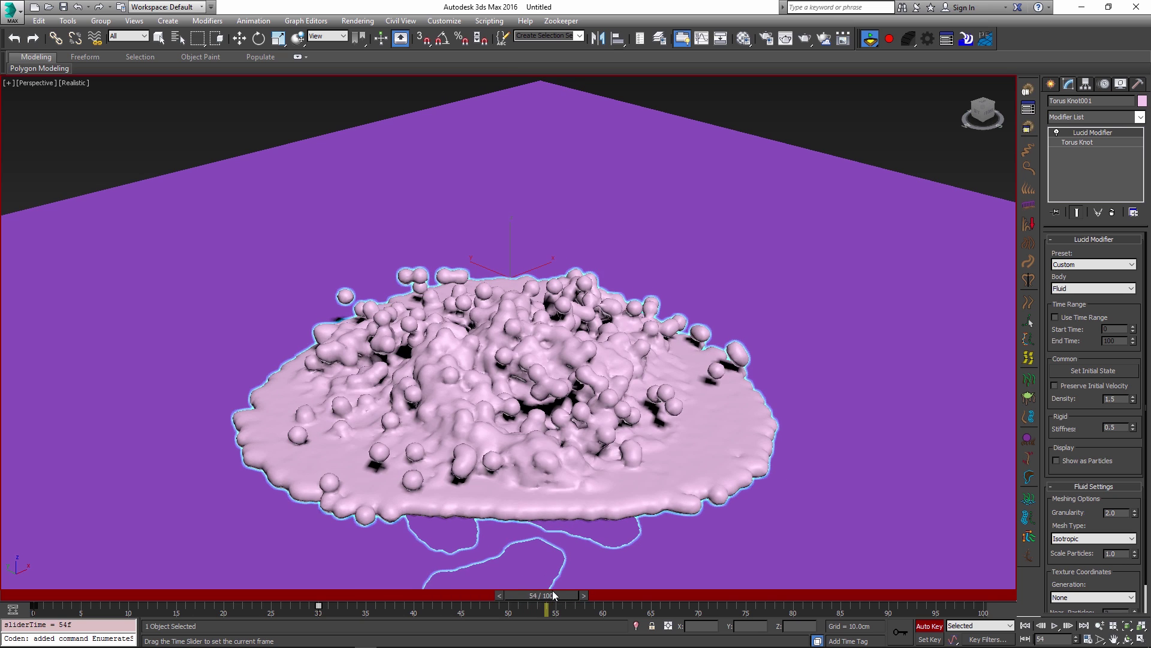
pyautogui.press('w')
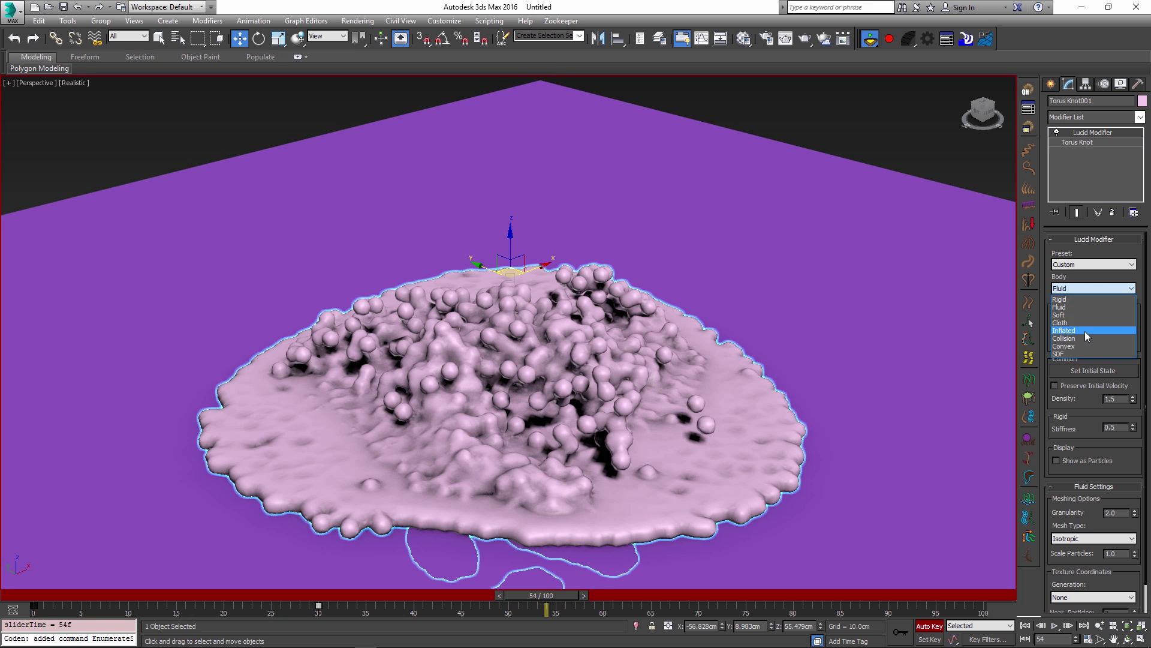
pyautogui.click(1085, 331)
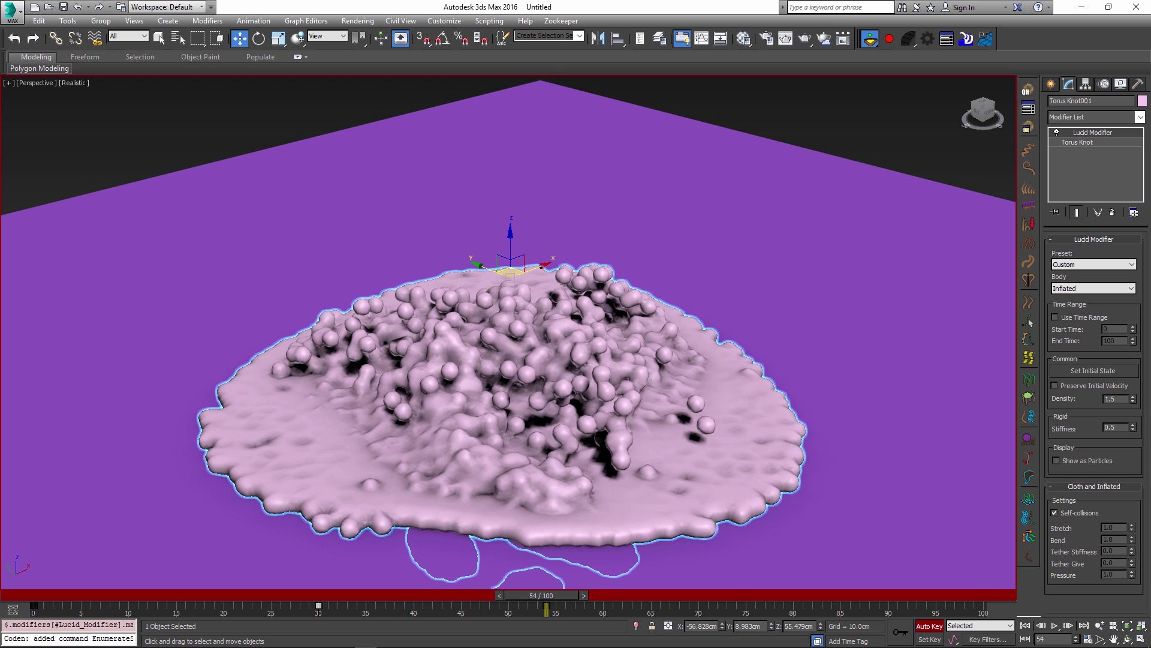
pyautogui.moveTo(402, 254); pyautogui.dragTo(474, 302)
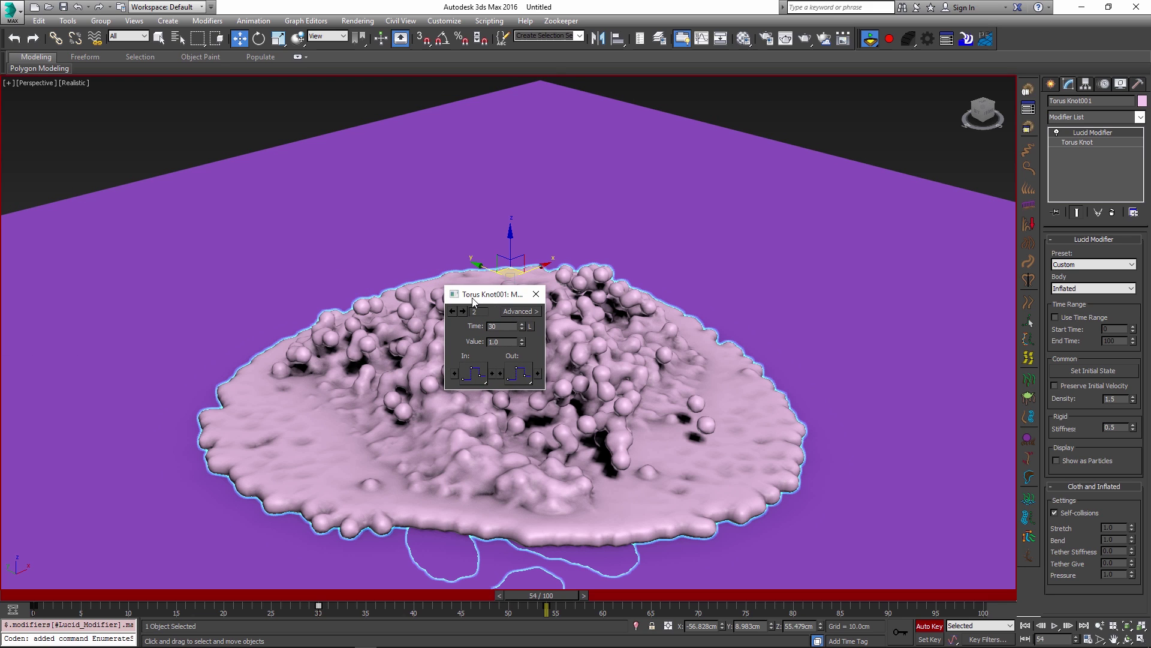
pyautogui.click(547, 603)
pyautogui.moveTo(474, 373); pyautogui.dragTo(473, 288)
pyautogui.moveTo(520, 373); pyautogui.dragTo(519, 286)
pyautogui.click(535, 295)
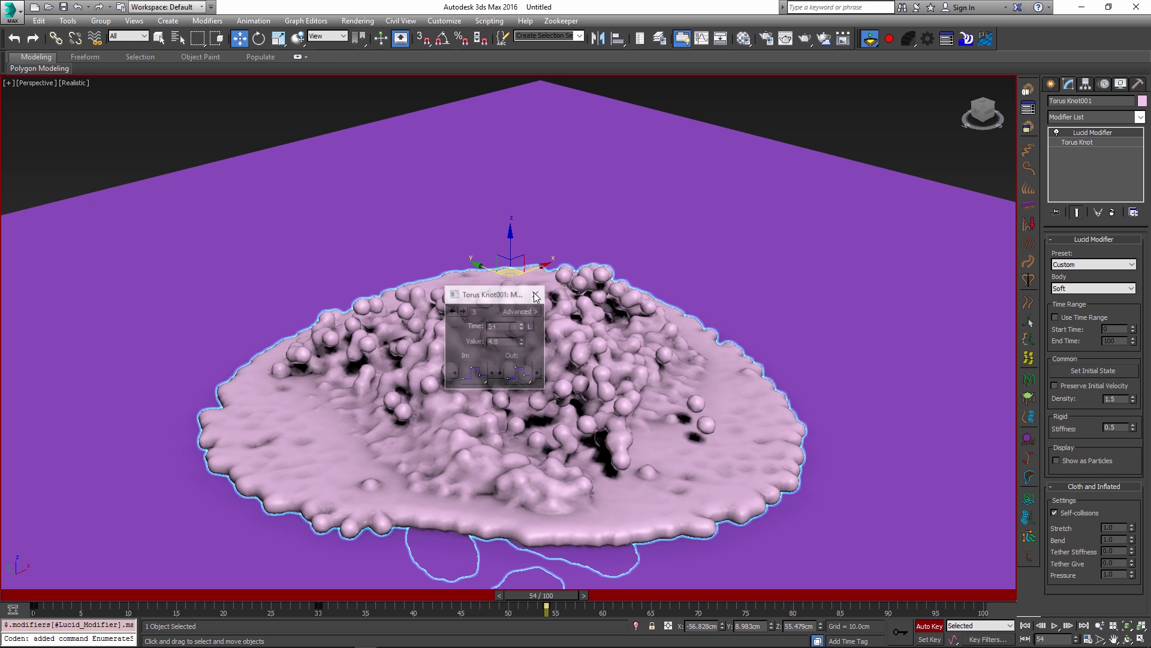
pyautogui.click(870, 39)
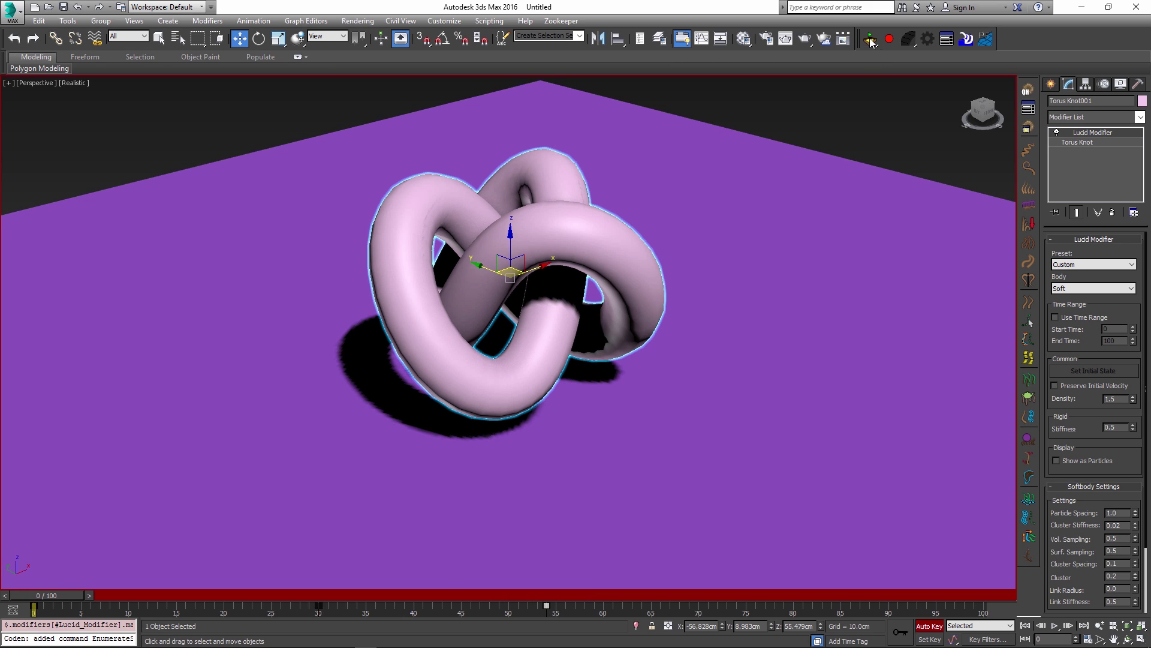
# Rerun the Lucid simulation, turn off Auto Key, and extend the timeline to 198 frames.
pyautogui.click(870, 39)
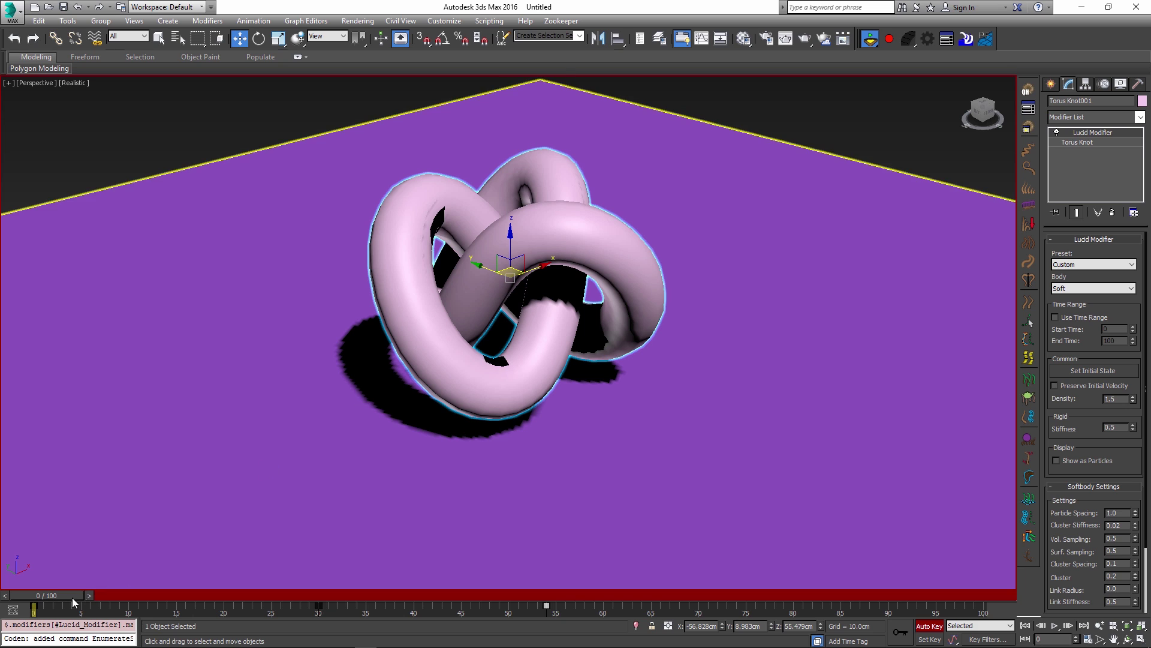
pyautogui.moveTo(67, 596); pyautogui.dragTo(965, 609)
pyautogui.press('w')
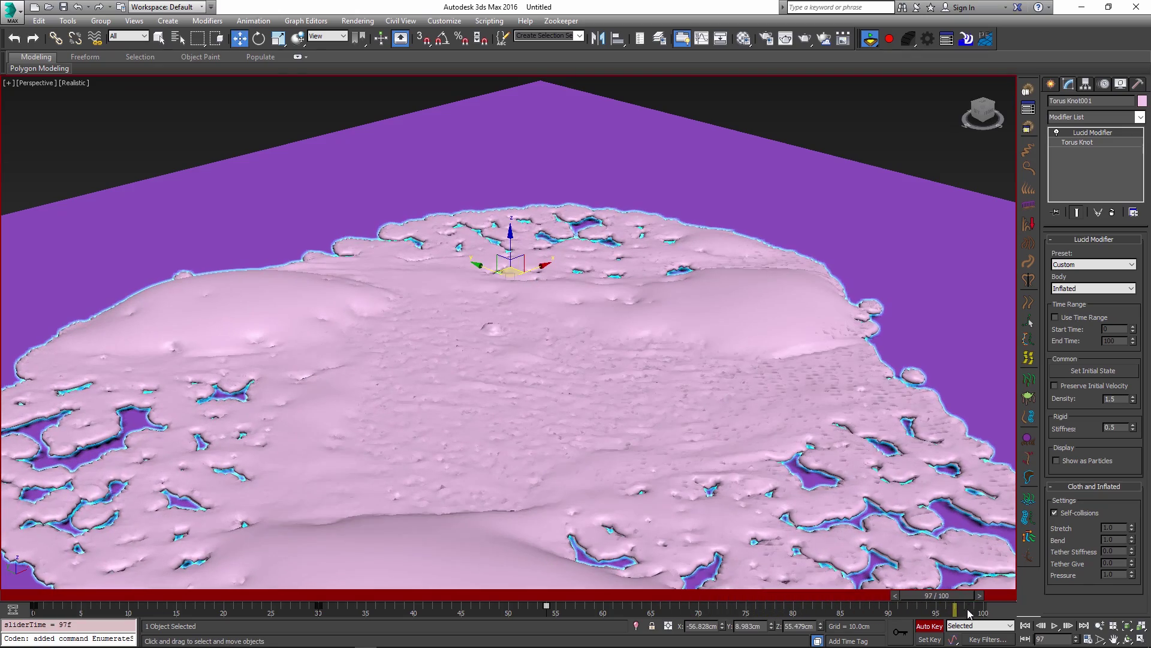
pyautogui.click(929, 626)
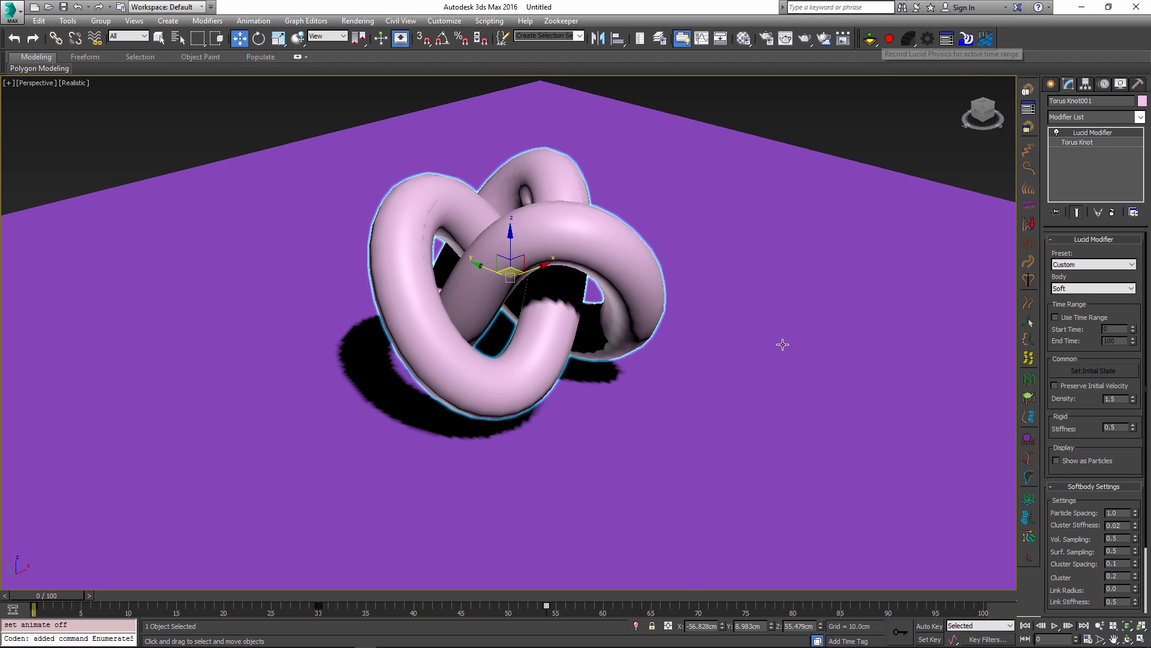
pyautogui.keyDown('ctrl'); pyautogui.keyDown('alt'); pyautogui.moveTo(721, 614); pyautogui.dragTo(392, 605, button='right'); pyautogui.keyUp('alt'); pyautogui.keyUp('ctrl')
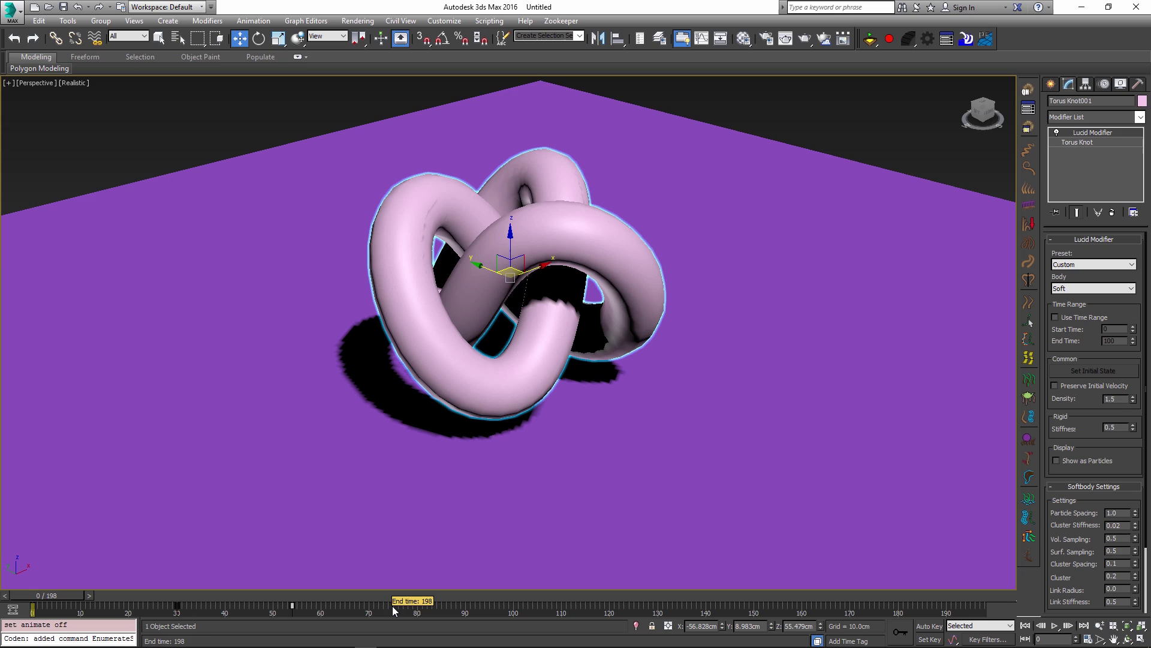
# Run the live Lucid simulation, reframe the plane and knot, and play it out to frame 64.
pyautogui.click(889, 40)
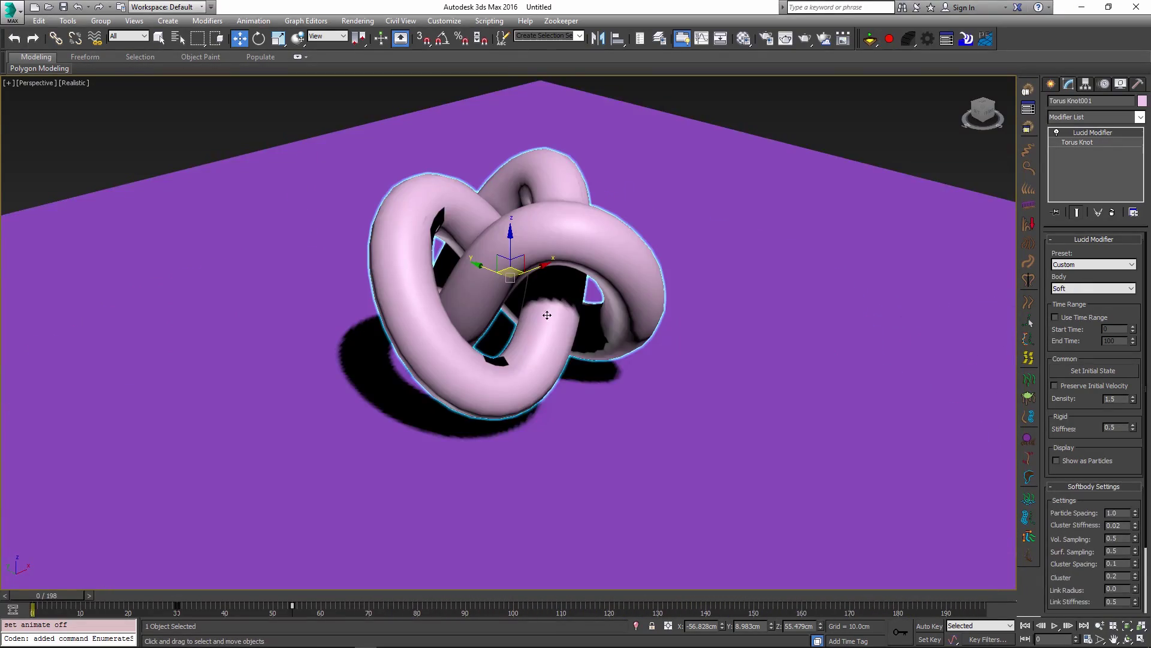
pyautogui.scroll(-5, 645, 398)
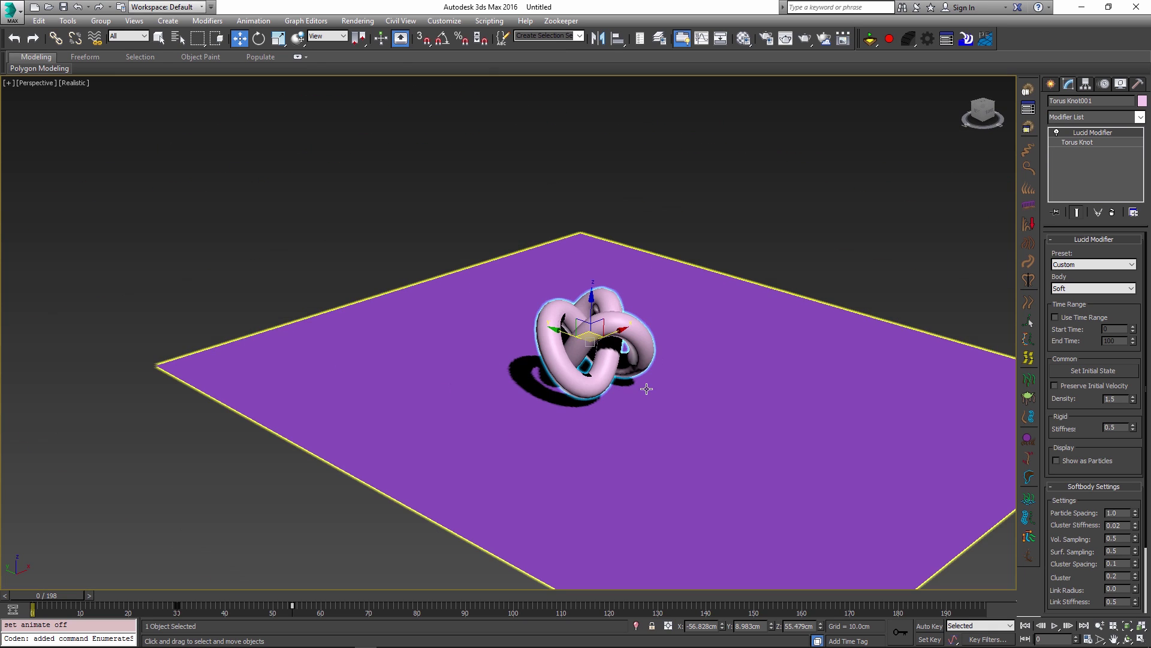
pyautogui.moveTo(653, 395); pyautogui.dragTo(545, 337, button='middle')
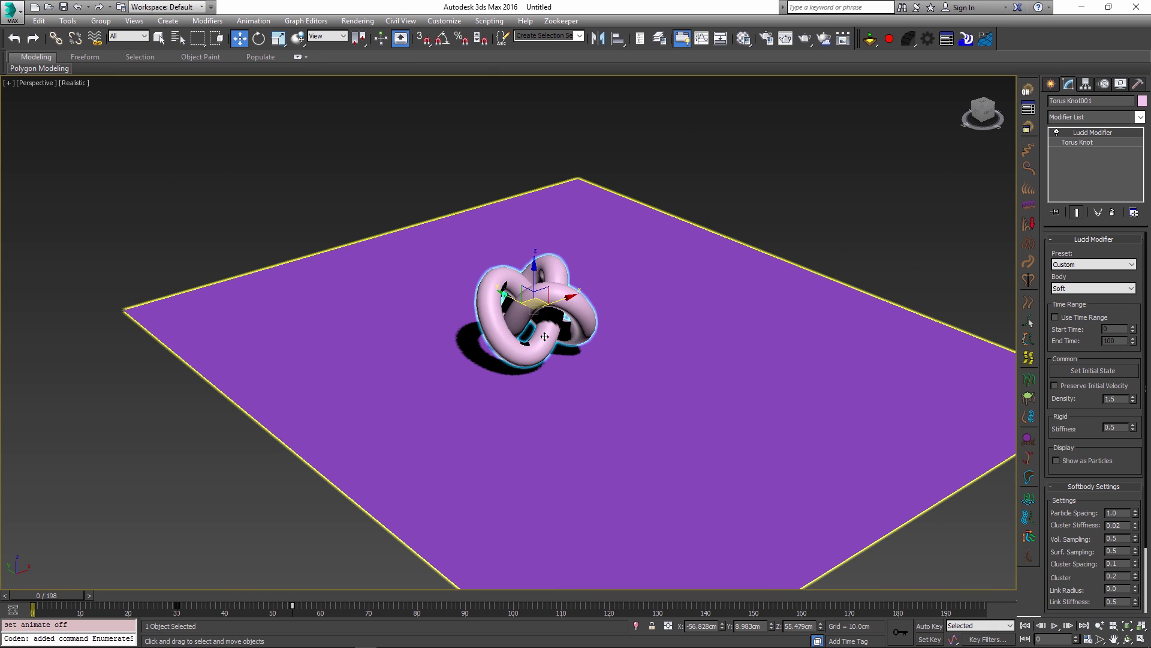
pyautogui.click(742, 195)
pyautogui.moveTo(51, 602); pyautogui.dragTo(182, 623)
pyautogui.press('w')
pyautogui.click(527, 327)
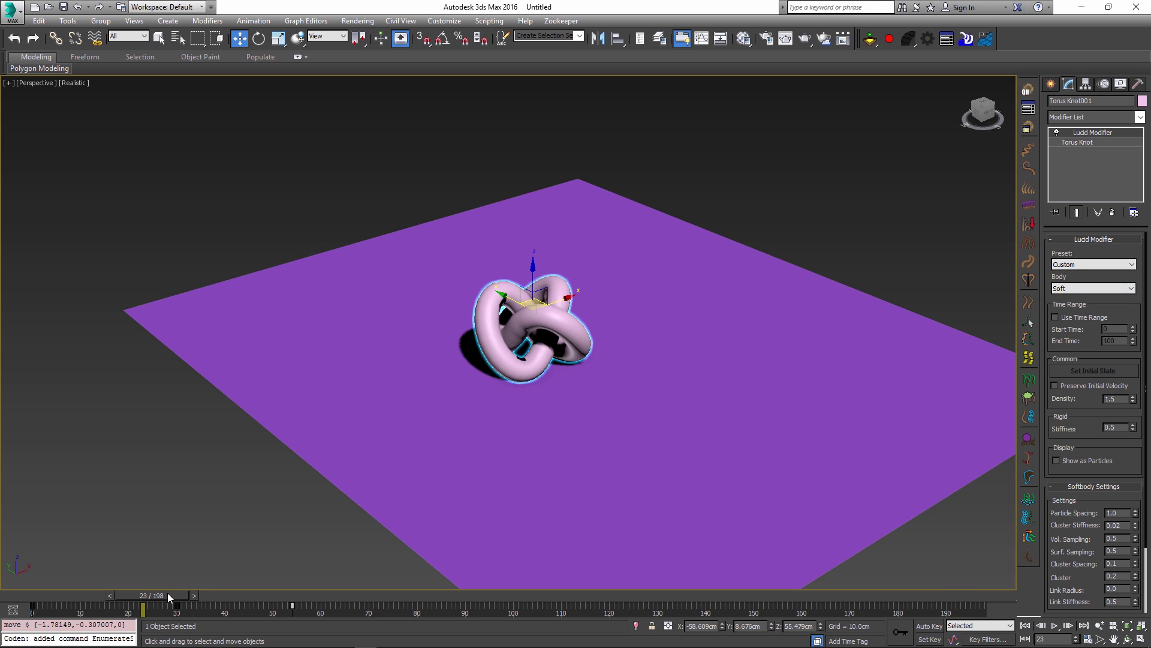
pyautogui.moveTo(167, 596); pyautogui.dragTo(205, 599)
pyautogui.press('w')
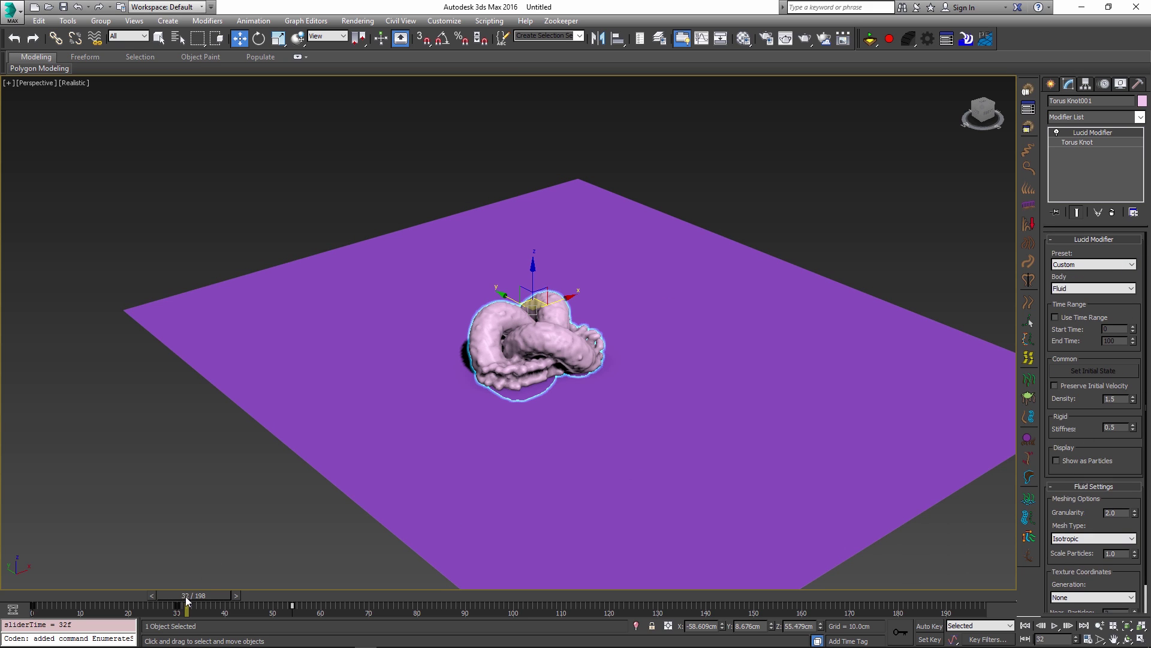
pyautogui.moveTo(187, 601)
pyautogui.mouseDown()
pyautogui.moveTo(404, 613)
pyautogui.moveTo(120, 606)
pyautogui.moveTo(364, 610)
pyautogui.moveTo(174, 607)
pyautogui.mouseUp()
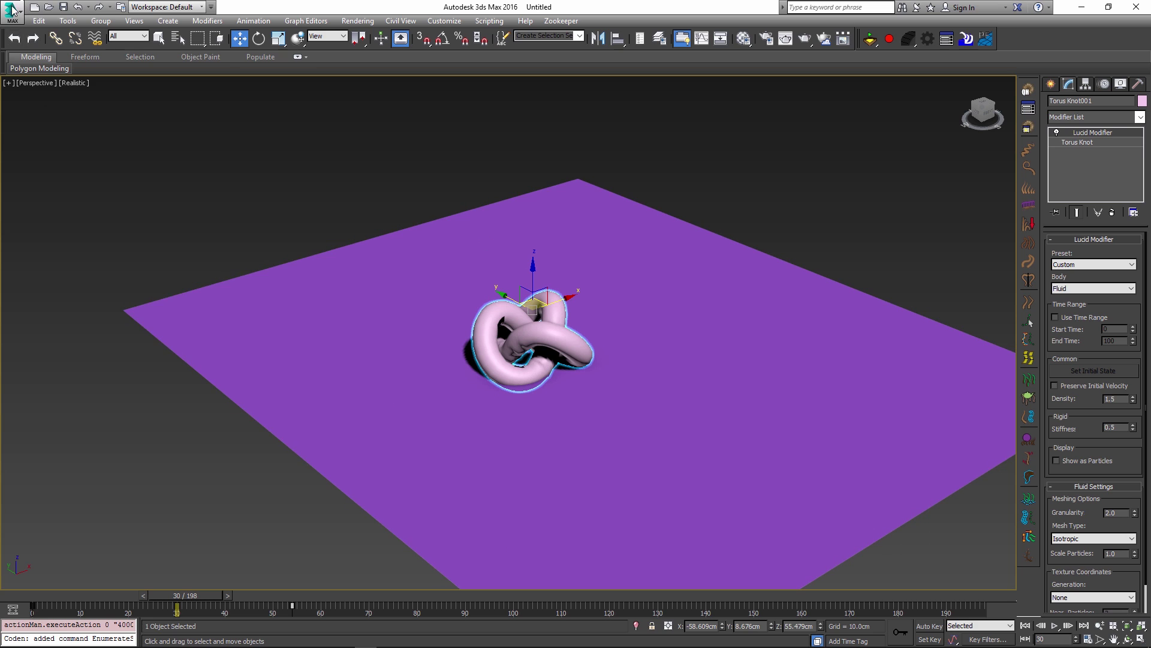
# Reset 3ds Max to an empty scene.
pyautogui.click(12, 9)
pyautogui.click(27, 67)
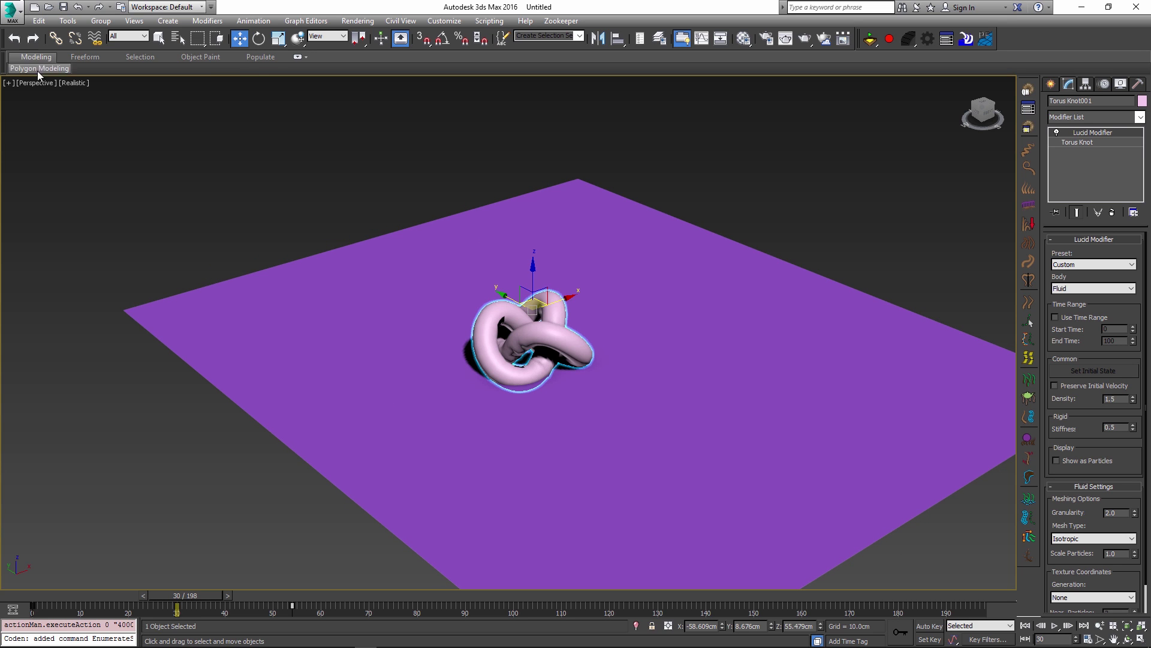
pyautogui.click(538, 352)
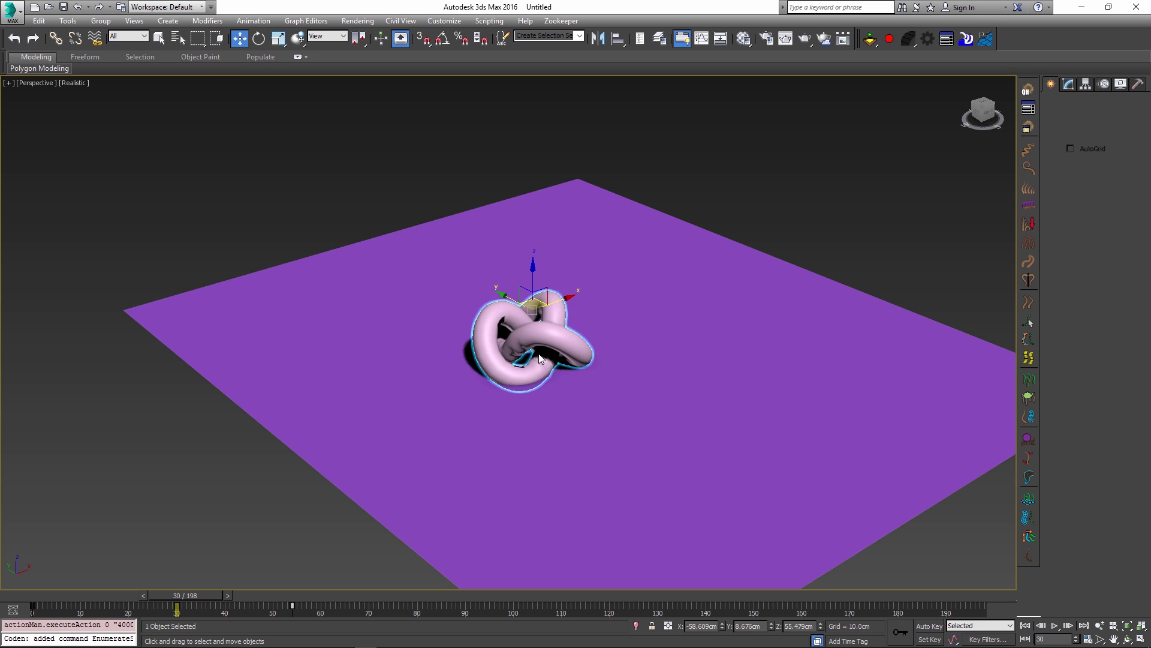
# Draw the wavy six-vertex spline Line001 in Perspective and maximize that viewport.
pyautogui.click(1069, 104)
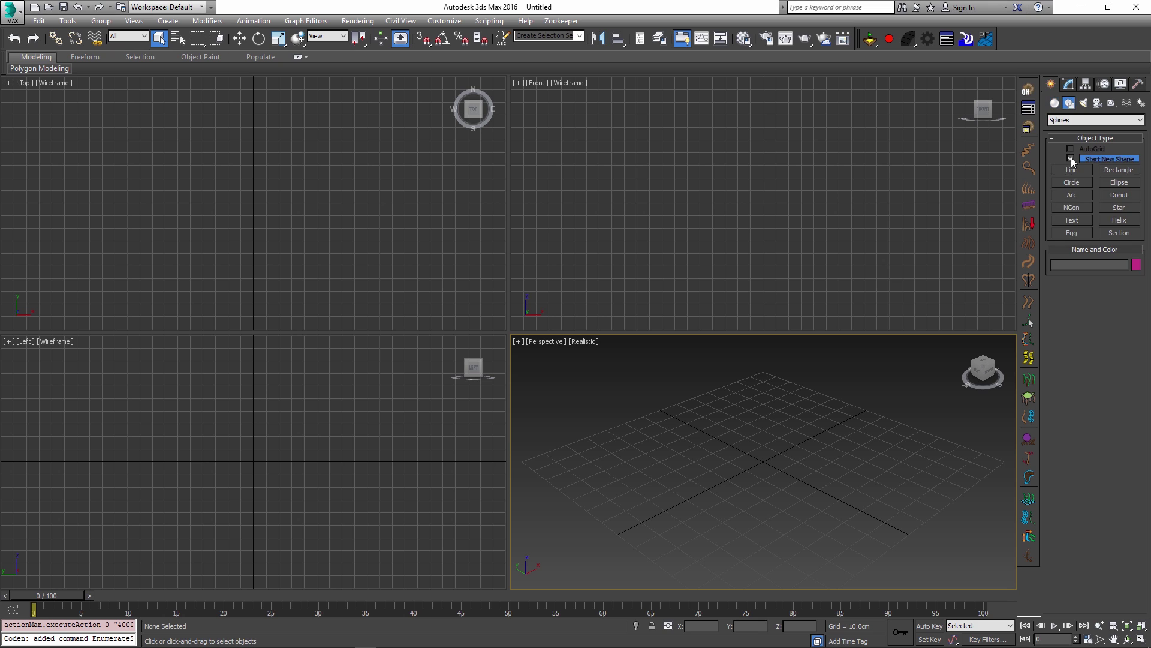
pyautogui.click(1073, 170)
pyautogui.click(843, 408)
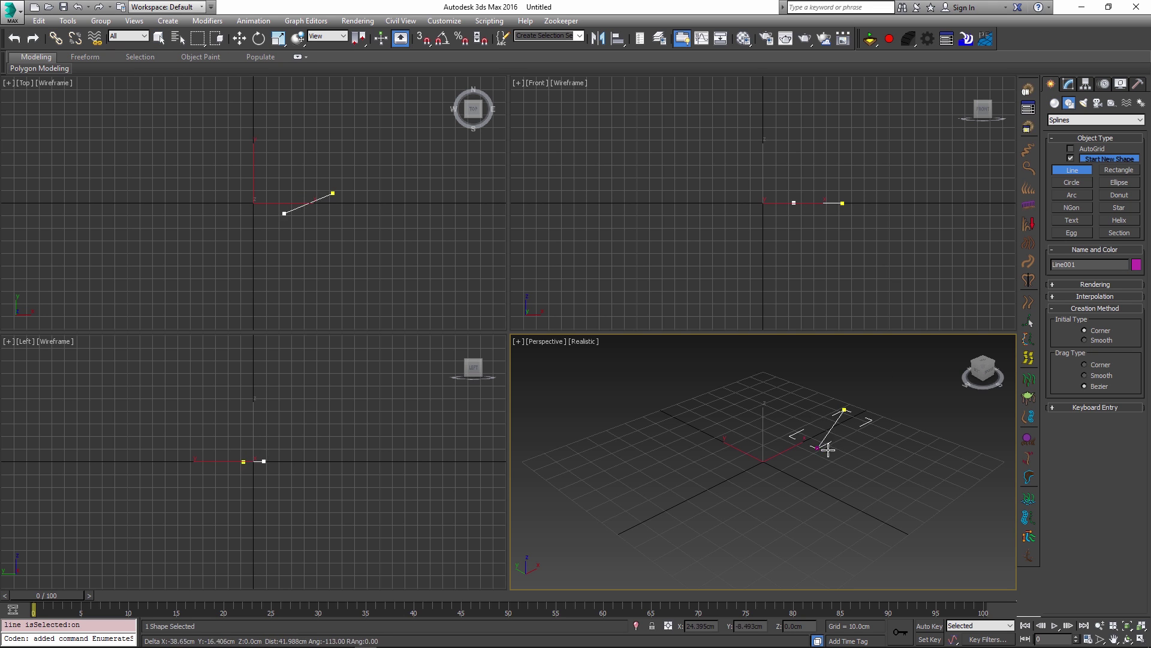
pyautogui.moveTo(829, 447); pyautogui.dragTo(781, 470)
pyautogui.click(743, 453)
pyautogui.click(711, 485)
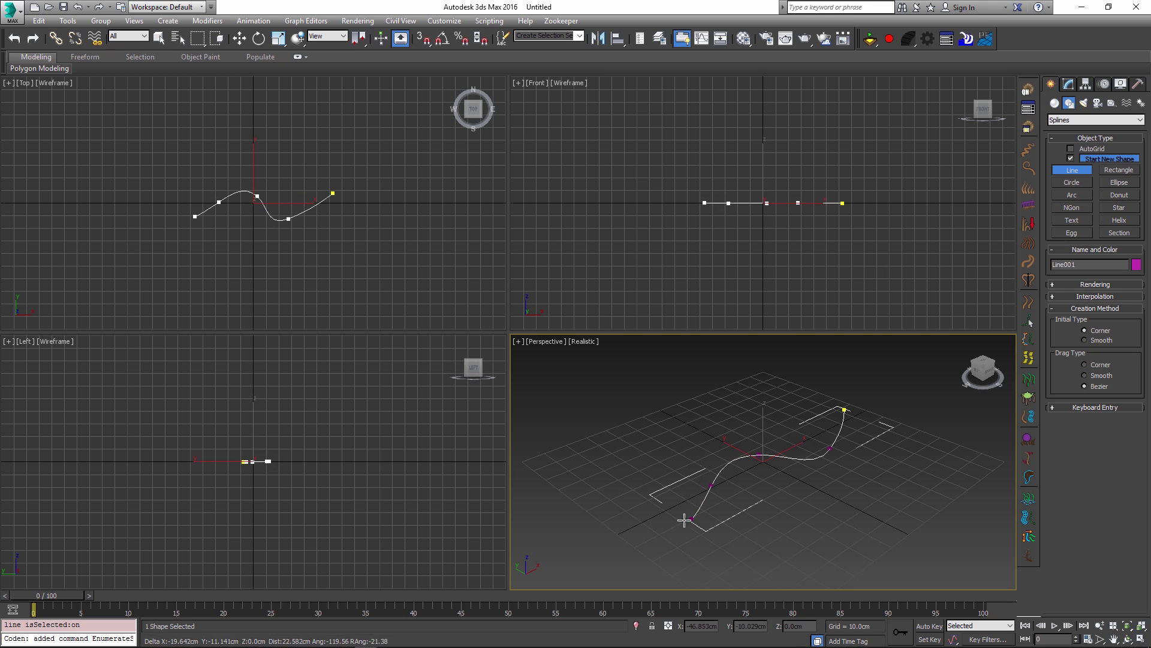
pyautogui.click(634, 513)
pyautogui.click(548, 519)
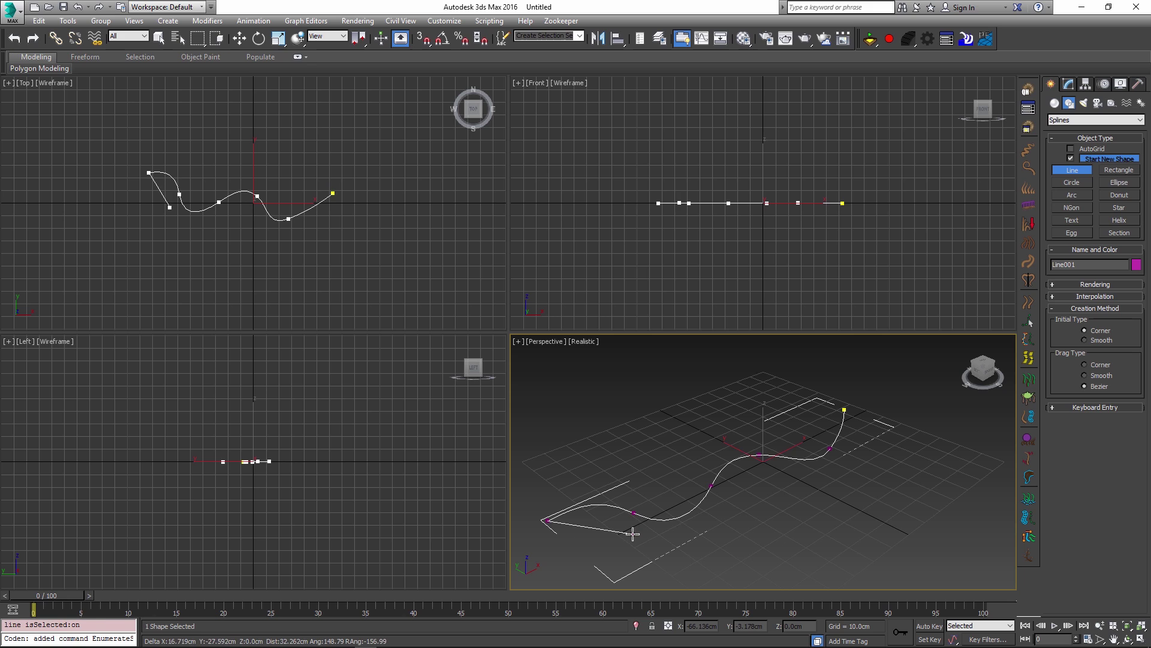
pyautogui.press('w')
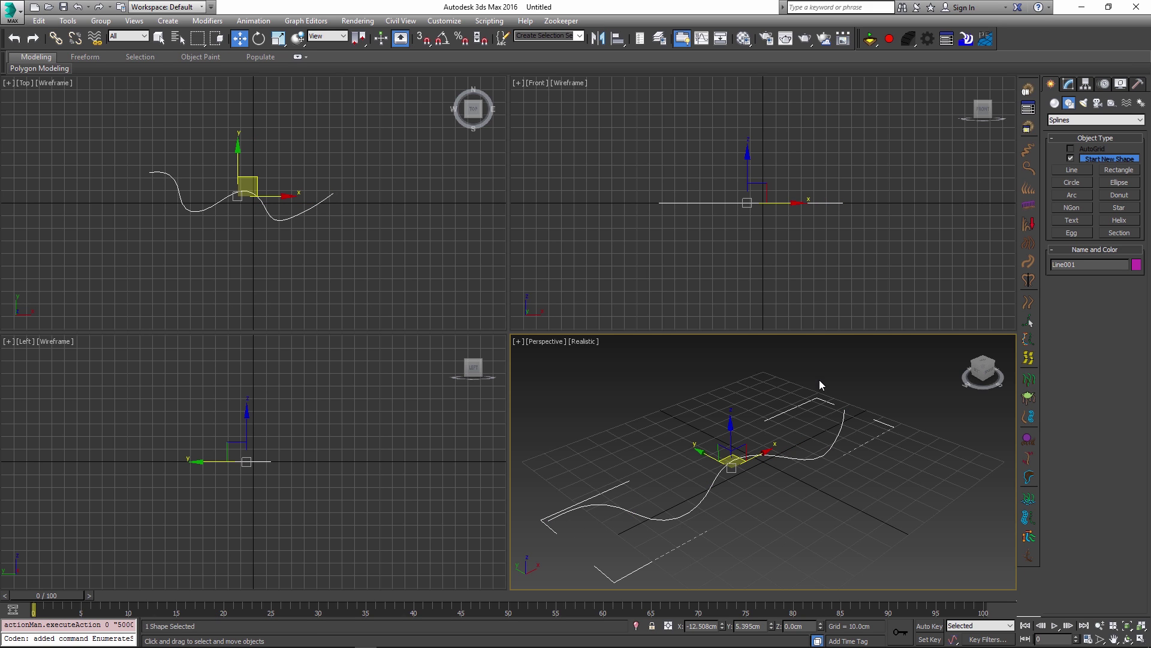
pyautogui.hotkey('alt', 'w')
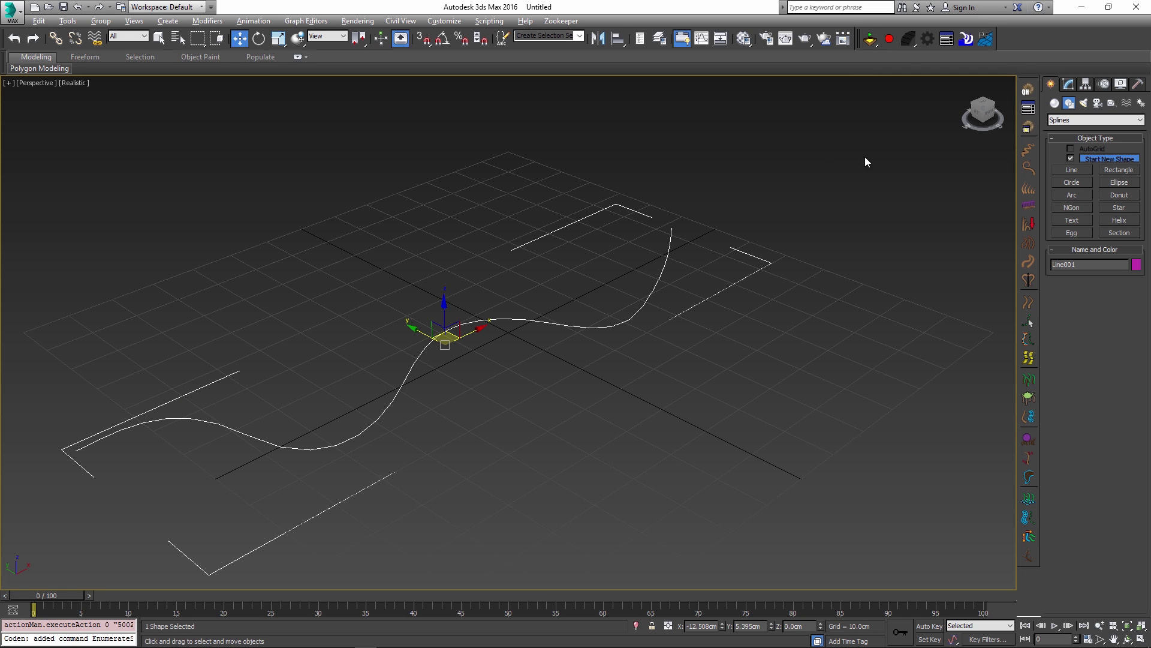
# Apply a Lucid Modifier to Line001, enable Show as Particles, and start the live simulation.
pyautogui.click(909, 39)
pyautogui.click(1070, 88)
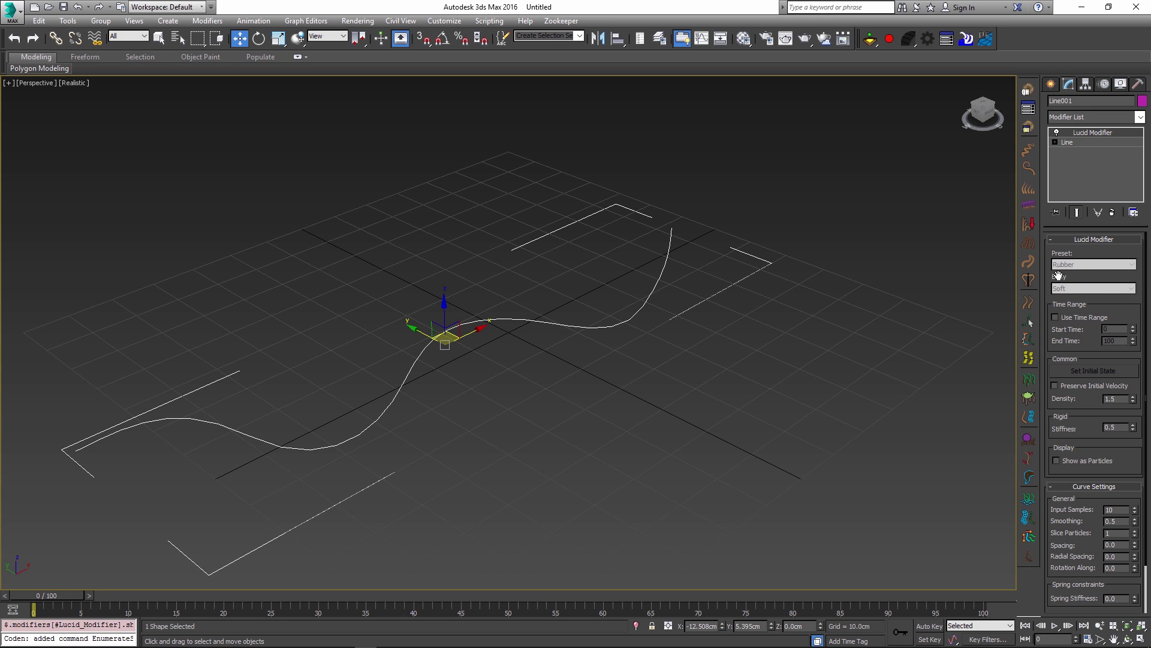
pyautogui.moveTo(1067, 285); pyautogui.dragTo(1063, 205)
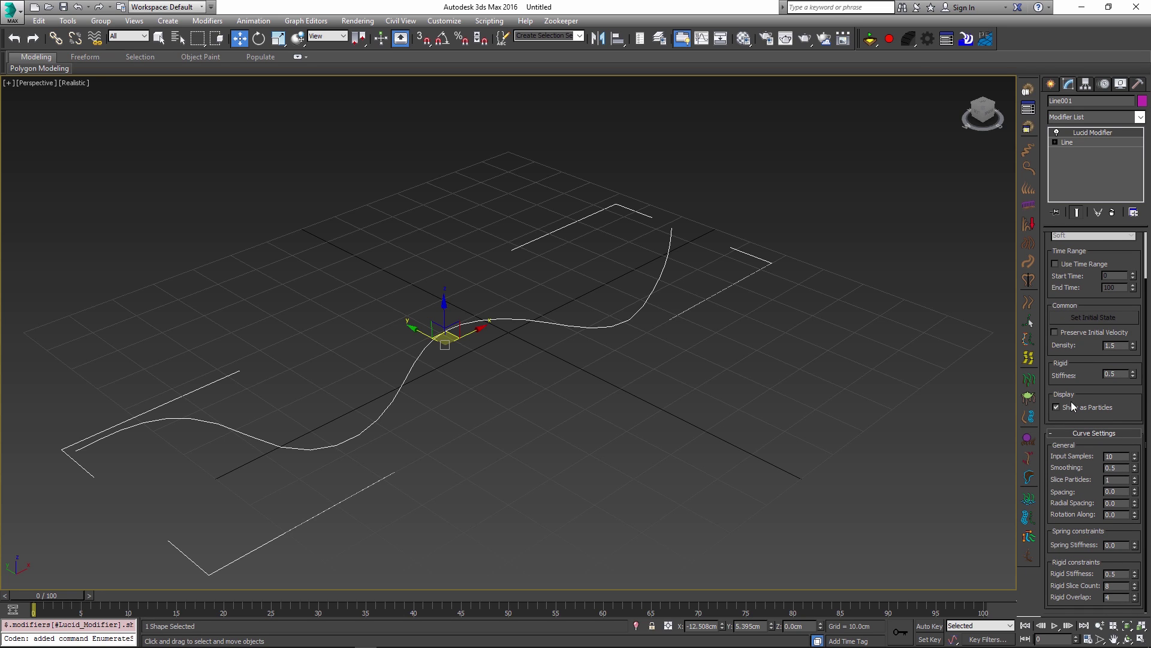
pyautogui.click(869, 38)
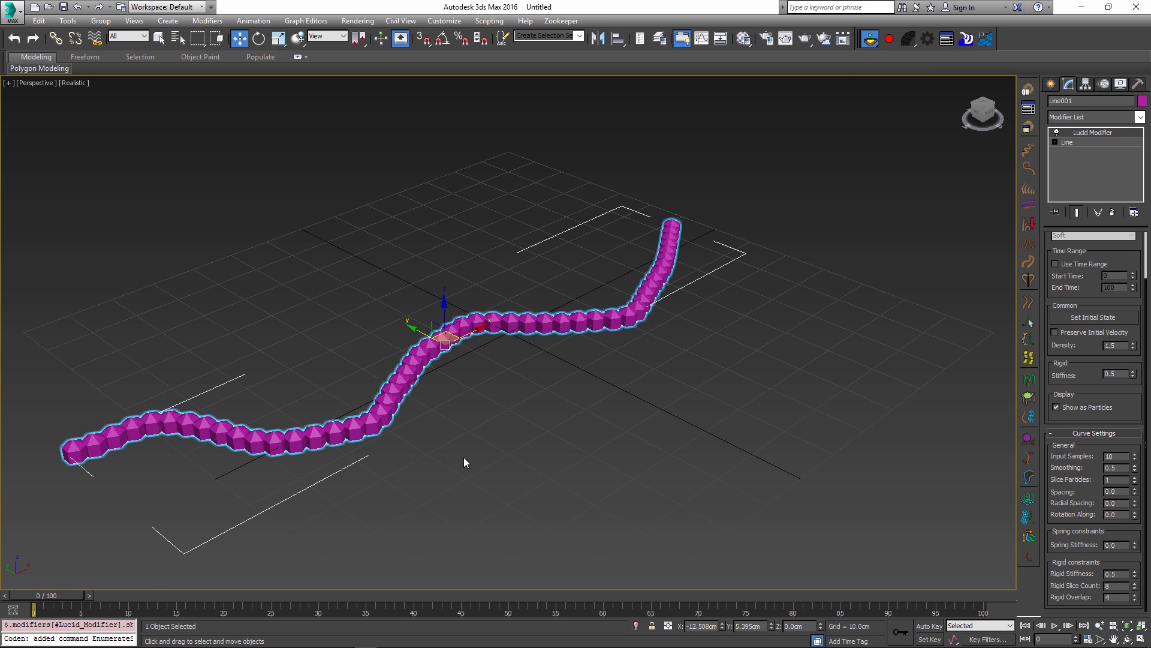
# Stop the simulation at frame 0 and select Line001's top vertex to pin it.
pyautogui.click(60, 593)
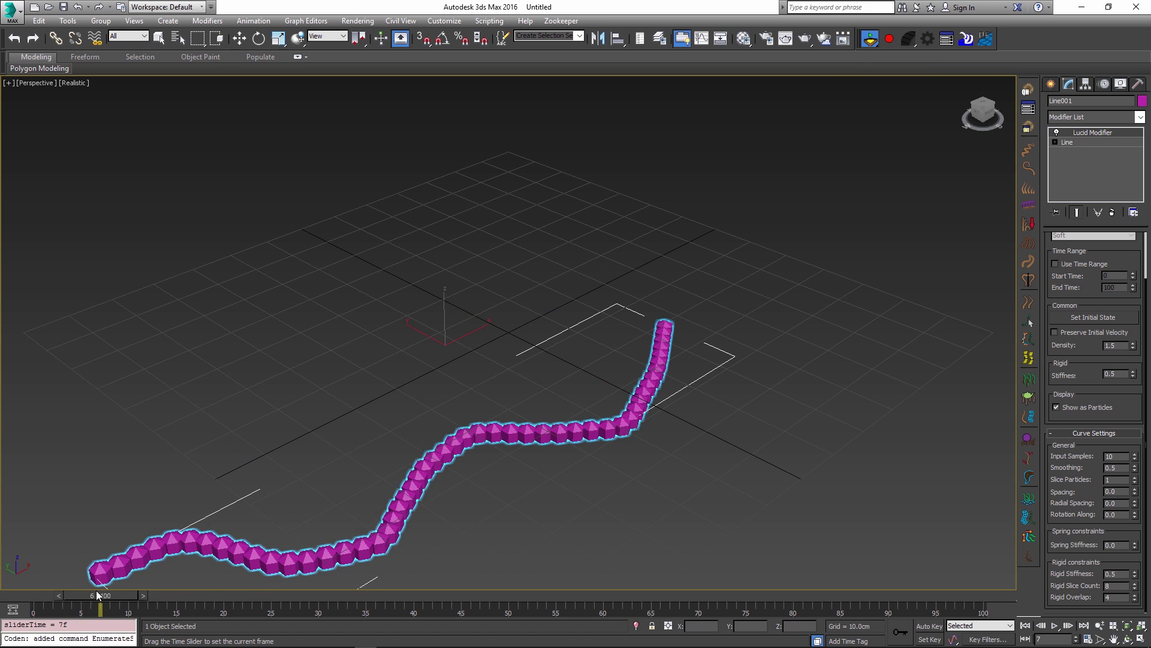
pyautogui.click(871, 40)
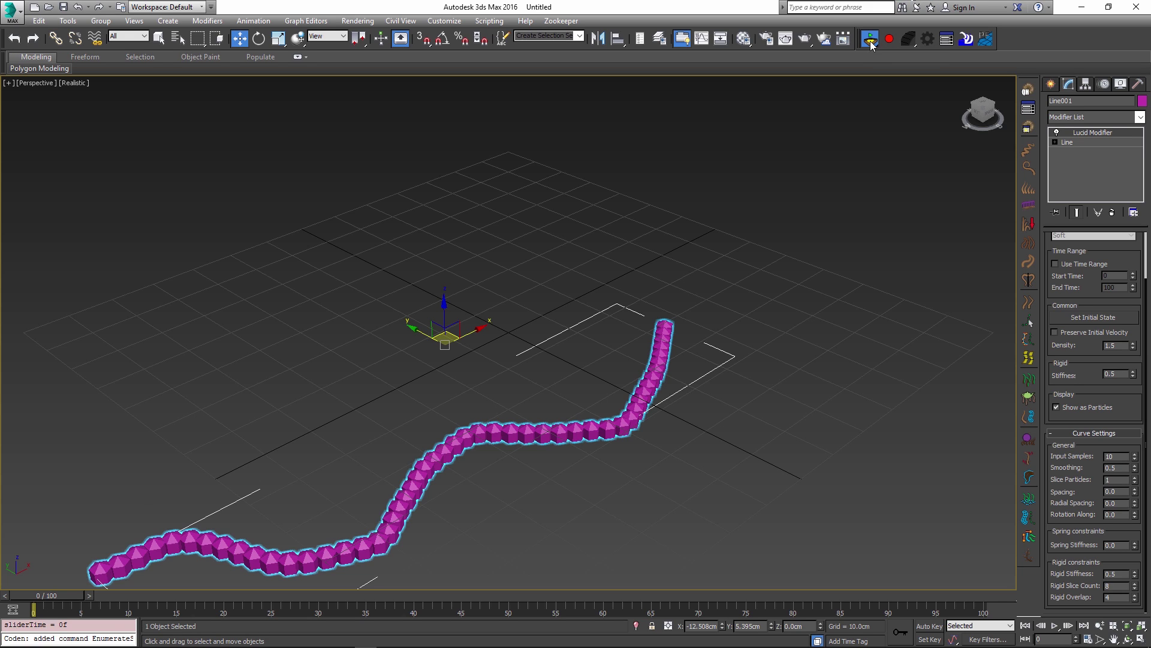
pyautogui.click(1103, 142)
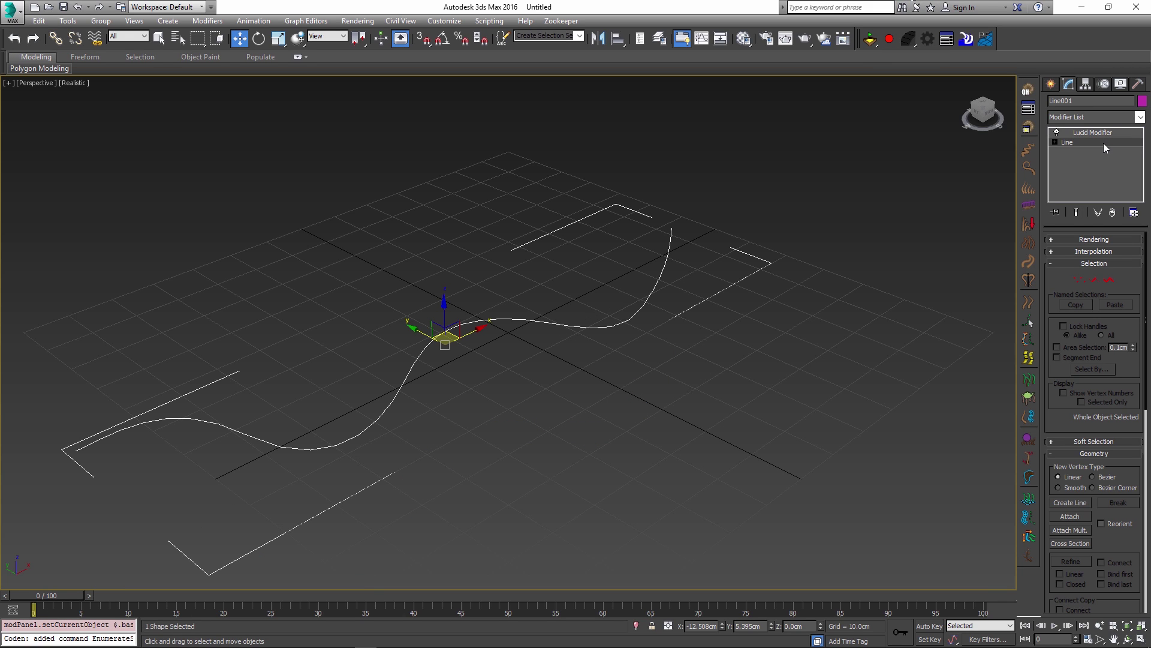
pyautogui.click(1079, 280)
pyautogui.click(672, 228)
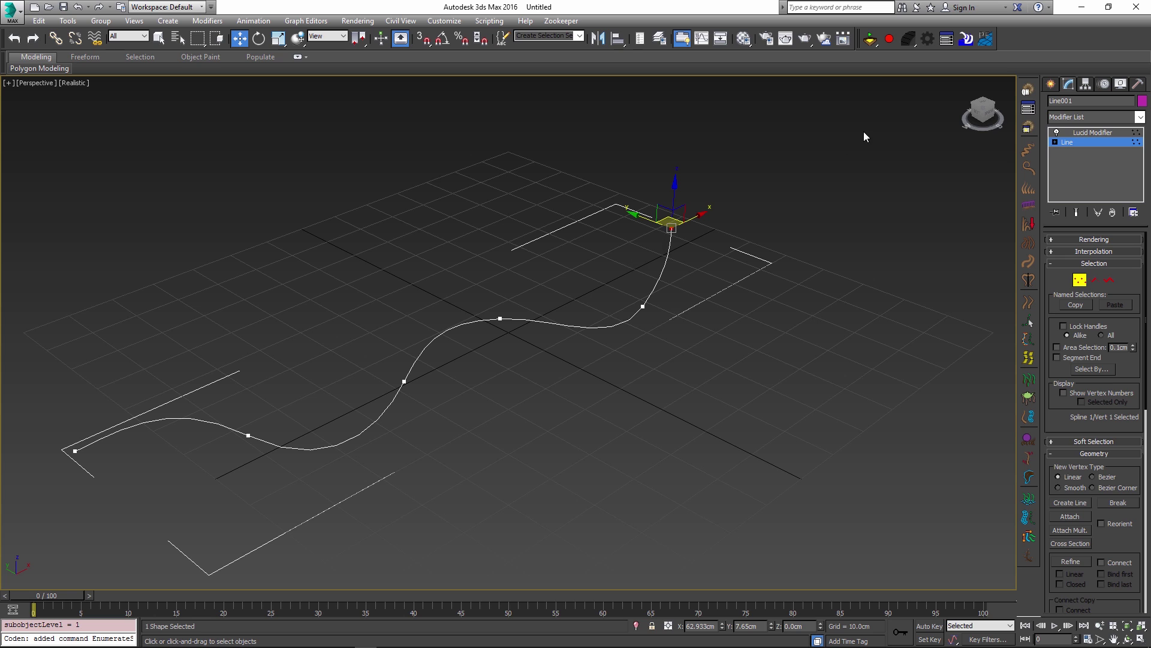
# Restart the Lucid simulation and play it to frame 49, orbiting to watch the chain hang.
pyautogui.click(1093, 132)
pyautogui.click(871, 39)
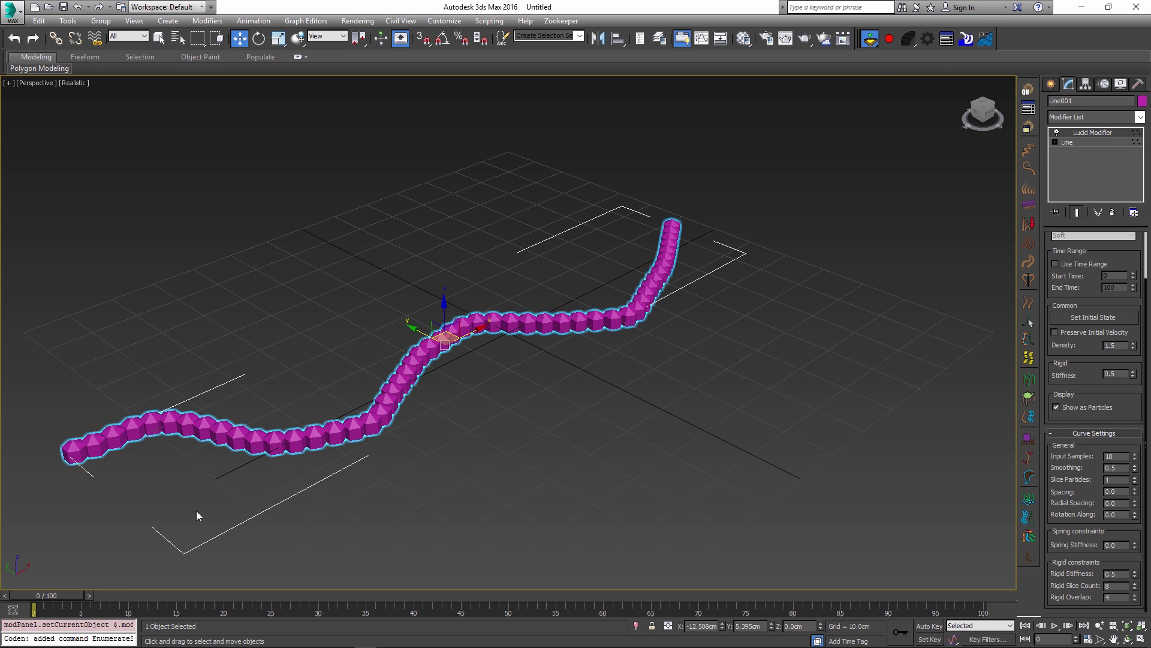
pyautogui.moveTo(61, 598); pyautogui.dragTo(414, 599)
pyautogui.press('w')
pyautogui.keyDown('alt'); pyautogui.moveTo(540, 480); pyautogui.dragTo(620, 414, button='middle'); pyautogui.keyUp('alt')
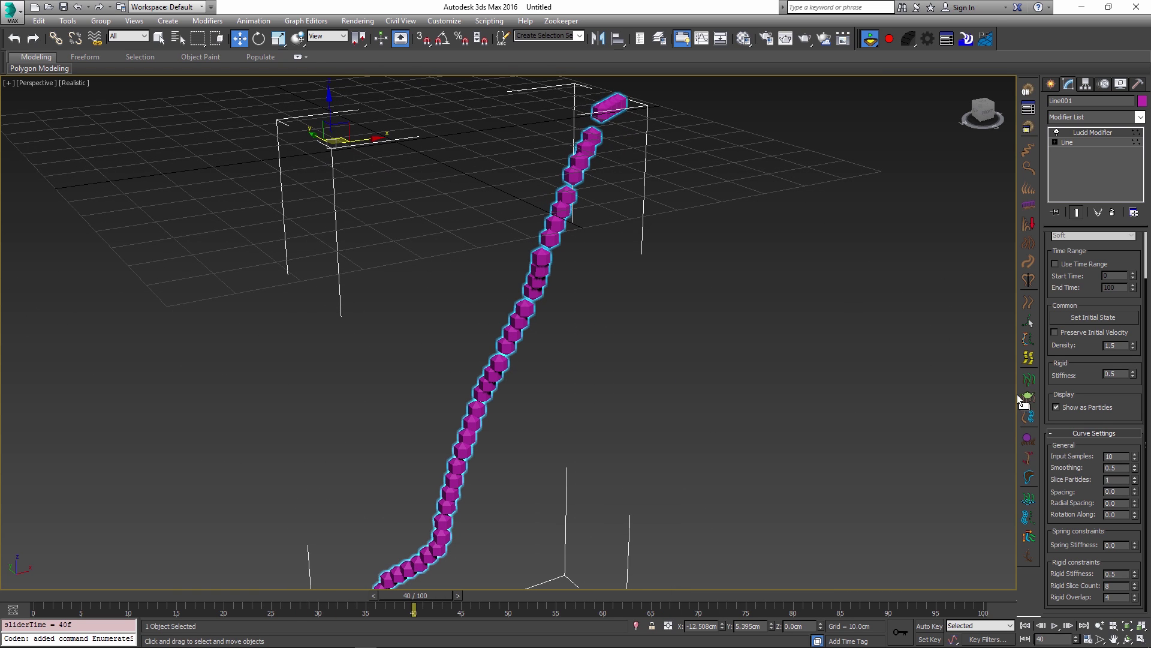
# Re-simulate the spline with the edited curve setting and play the hanging chain to frame 90.
pyautogui.click(871, 38)
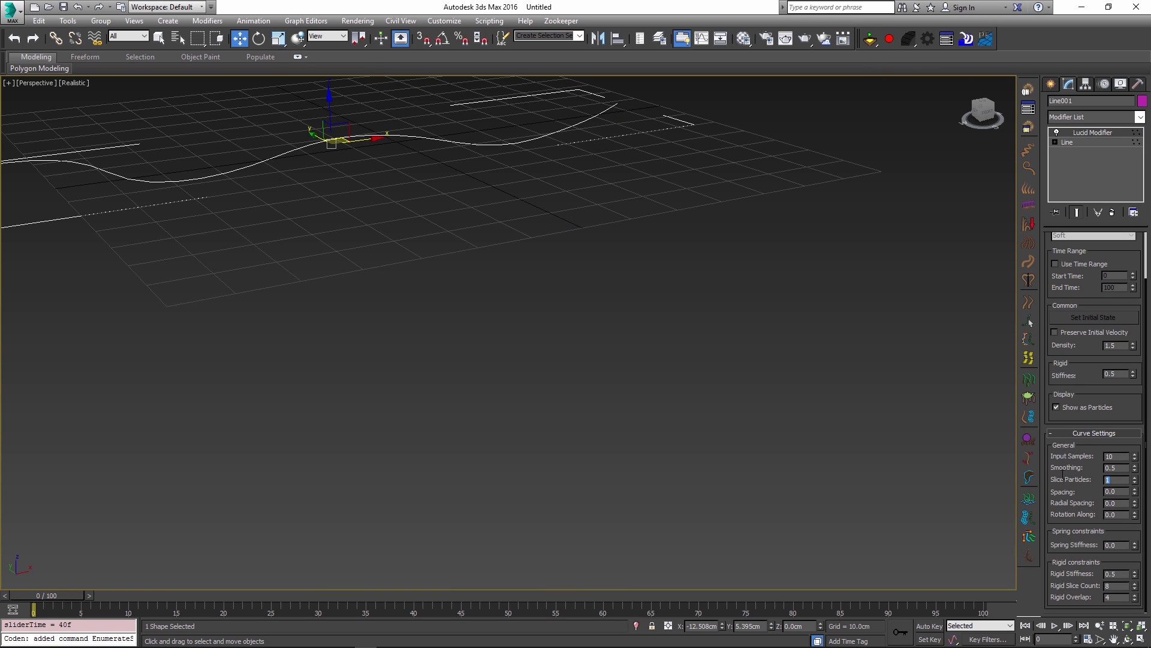
pyautogui.click(1121, 468)
pyautogui.click(871, 40)
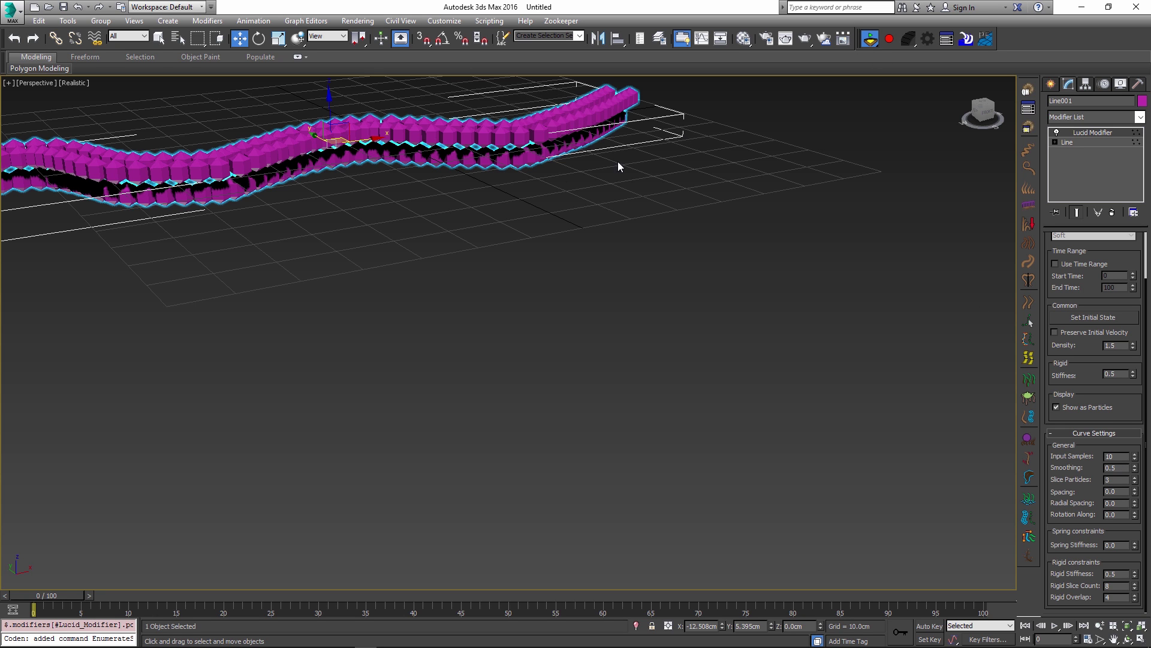
pyautogui.keyDown('alt'); pyautogui.moveTo(521, 207); pyautogui.dragTo(535, 268, button='middle'); pyautogui.keyUp('alt')
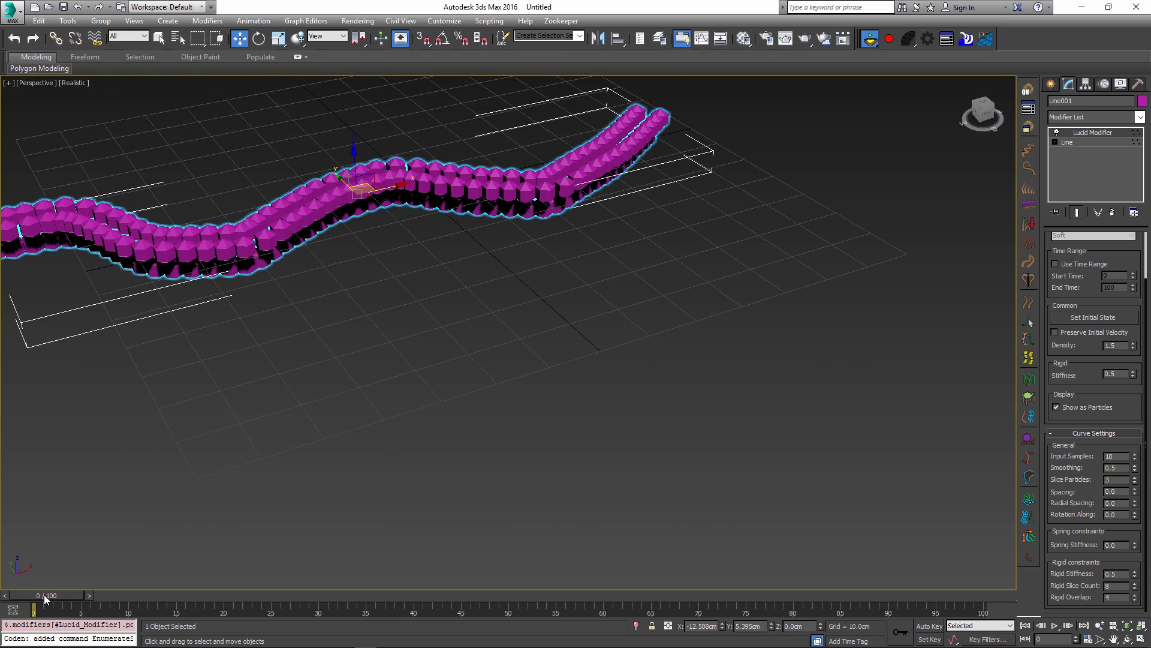
pyautogui.moveTo(45, 595); pyautogui.dragTo(888, 607)
pyautogui.press('w')
pyautogui.keyDown('alt'); pyautogui.moveTo(577, 523); pyautogui.dragTo(565, 167, button='middle'); pyautogui.keyUp('alt')
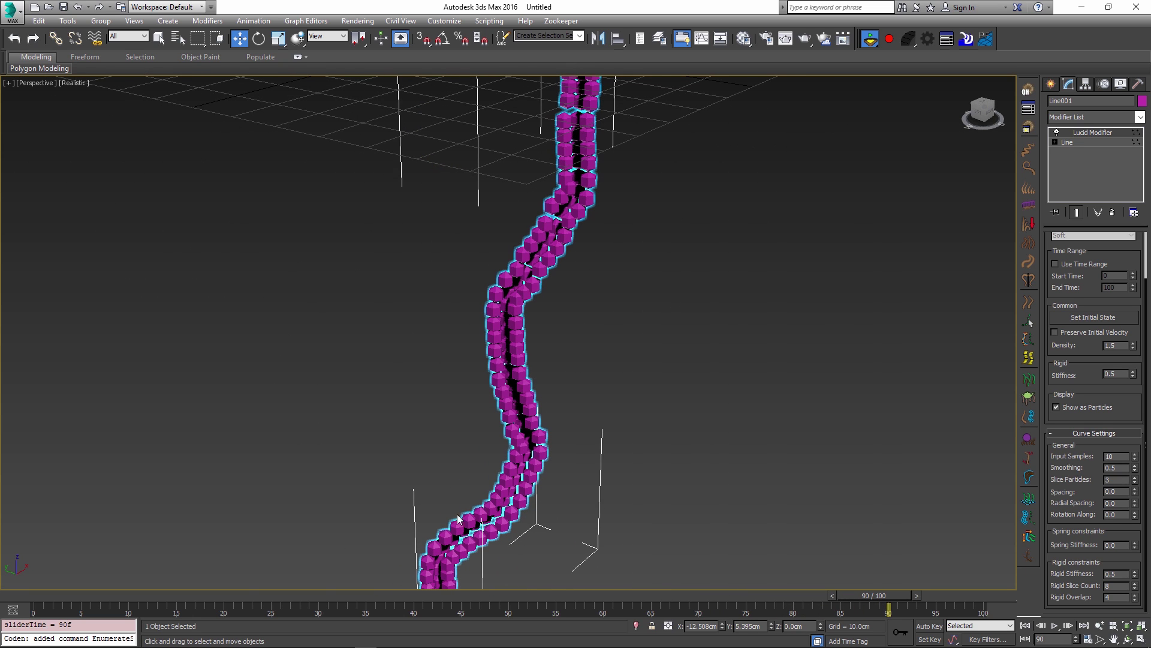
pyautogui.keyDown('alt'); pyautogui.moveTo(639, 225); pyautogui.dragTo(694, 153, button='middle'); pyautogui.keyUp('alt')
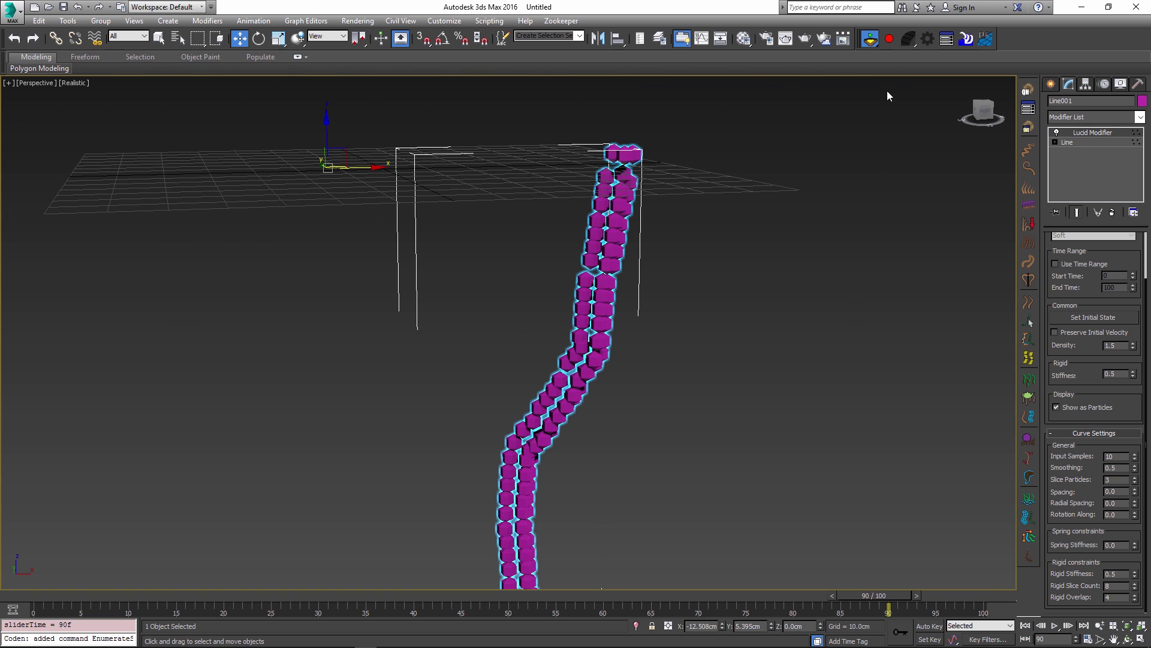
# Rerun the simulation with Rotation Along 0.1 and play the thicker particle rope to frame 85.
pyautogui.click(870, 41)
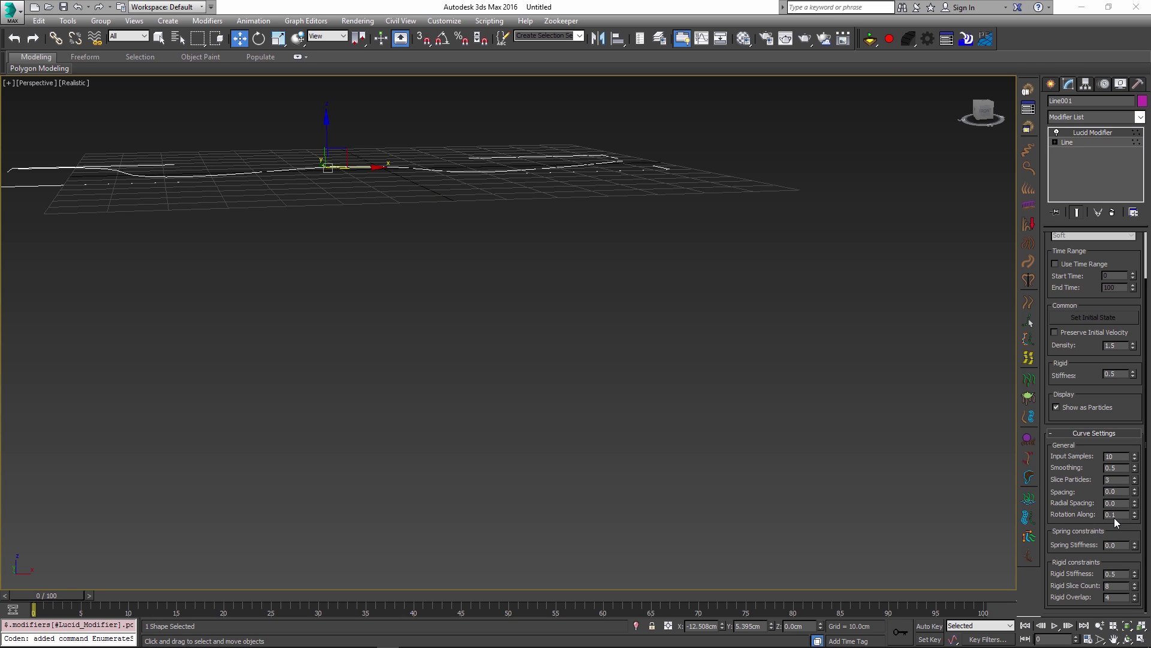
pyautogui.click(867, 42)
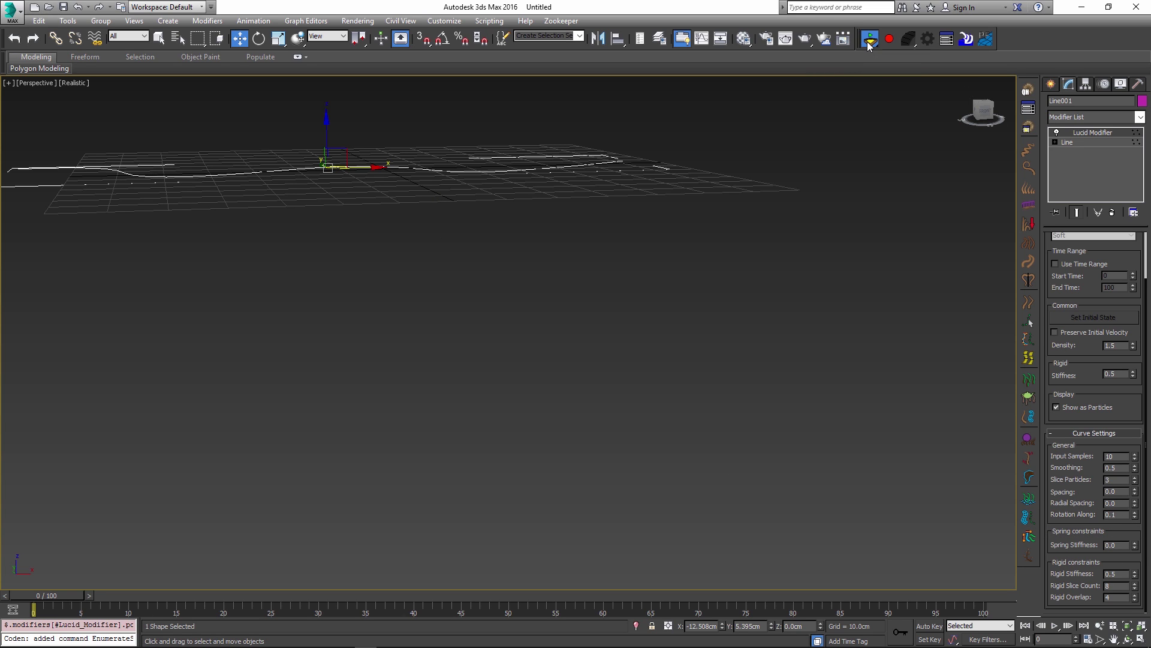
pyautogui.keyDown('alt'); pyautogui.moveTo(466, 275); pyautogui.dragTo(552, 334, button='middle'); pyautogui.keyUp('alt')
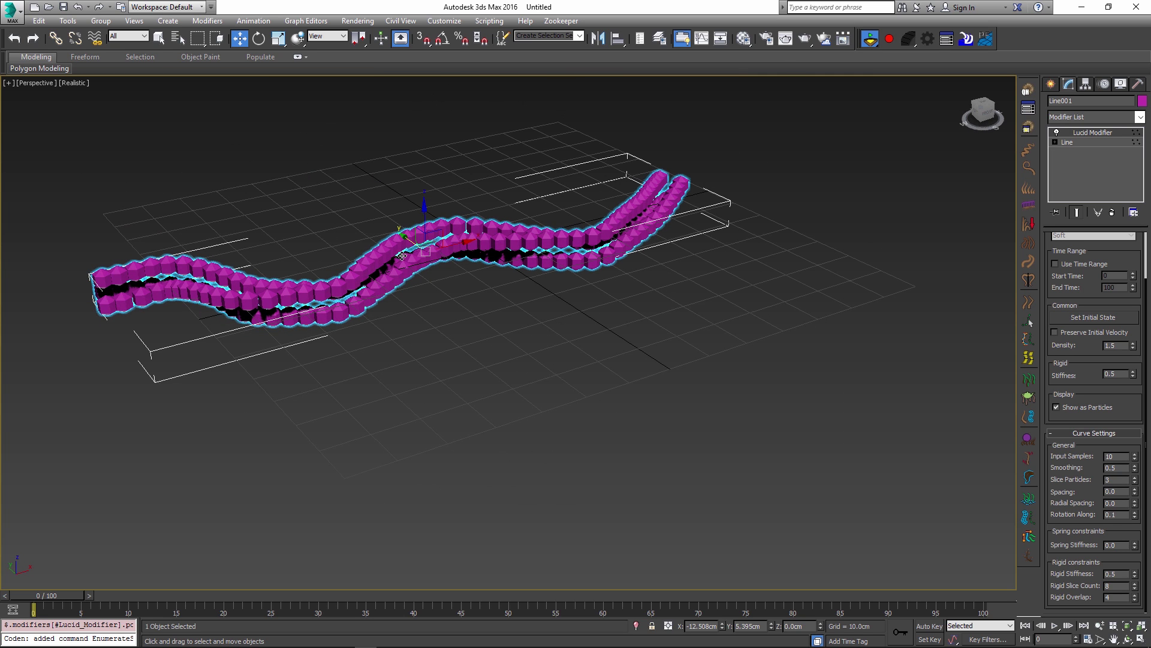
pyautogui.keyDown('alt'); pyautogui.moveTo(431, 358); pyautogui.dragTo(695, 414, button='middle'); pyautogui.keyUp('alt')
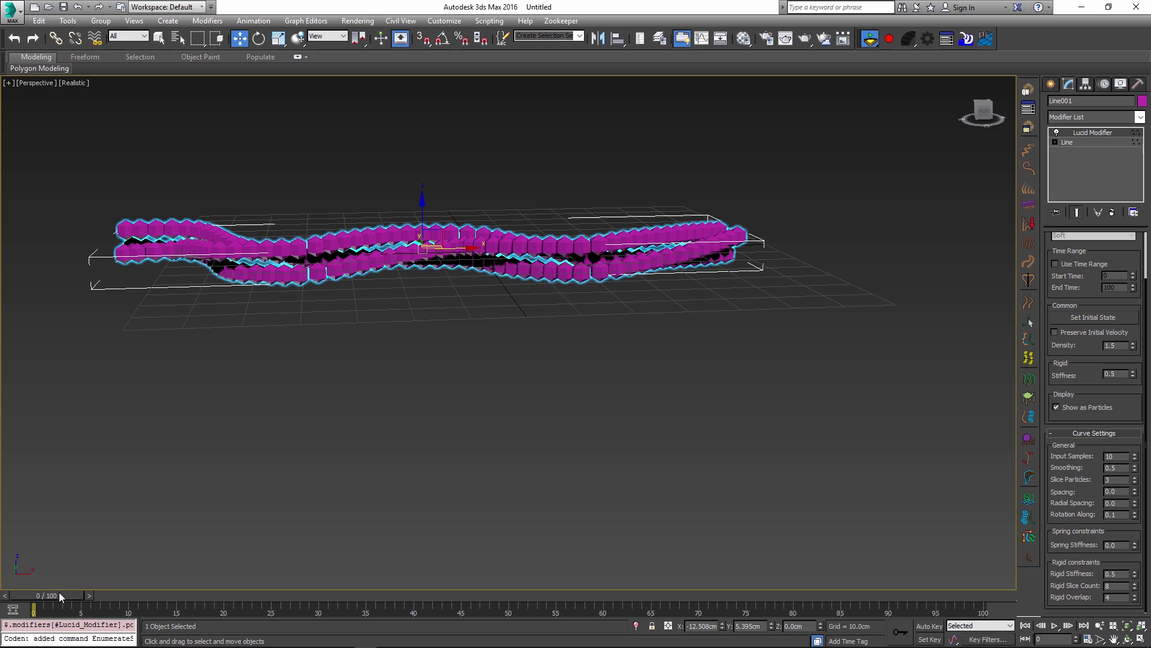
pyautogui.moveTo(59, 592); pyautogui.dragTo(829, 612)
pyautogui.press('w')
pyautogui.keyDown('alt'); pyautogui.moveTo(742, 472); pyautogui.dragTo(702, 338, button='middle'); pyautogui.keyUp('alt')
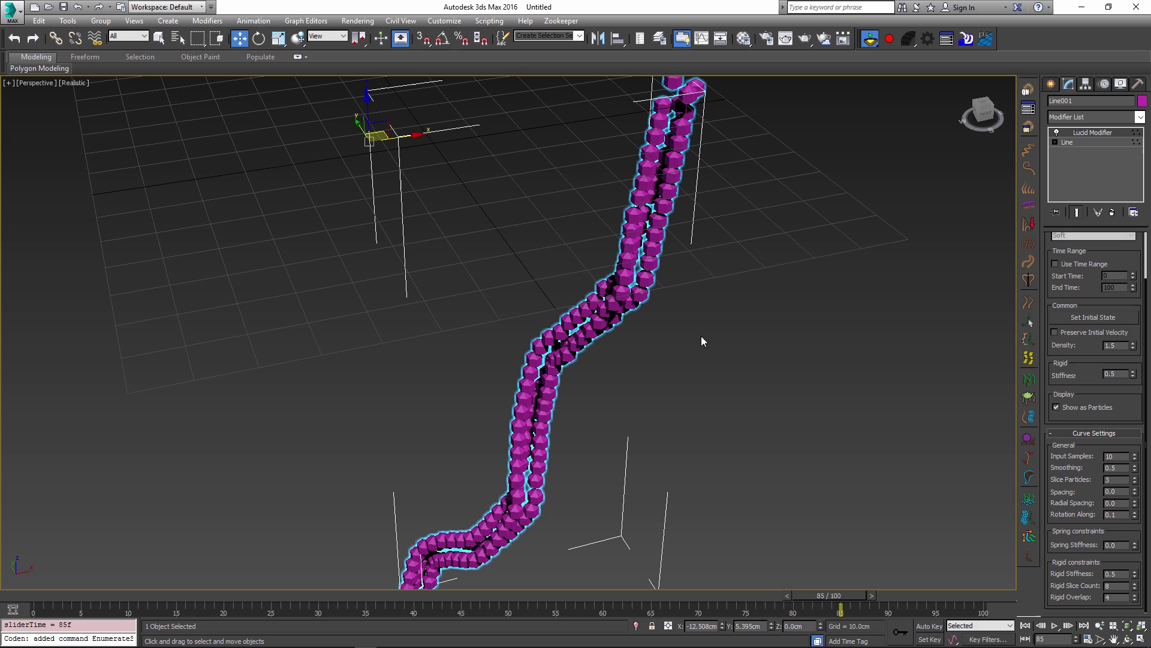
# With physics off, set Spacing to 1.0 and rerun the simulation to check it.
pyautogui.click(870, 38)
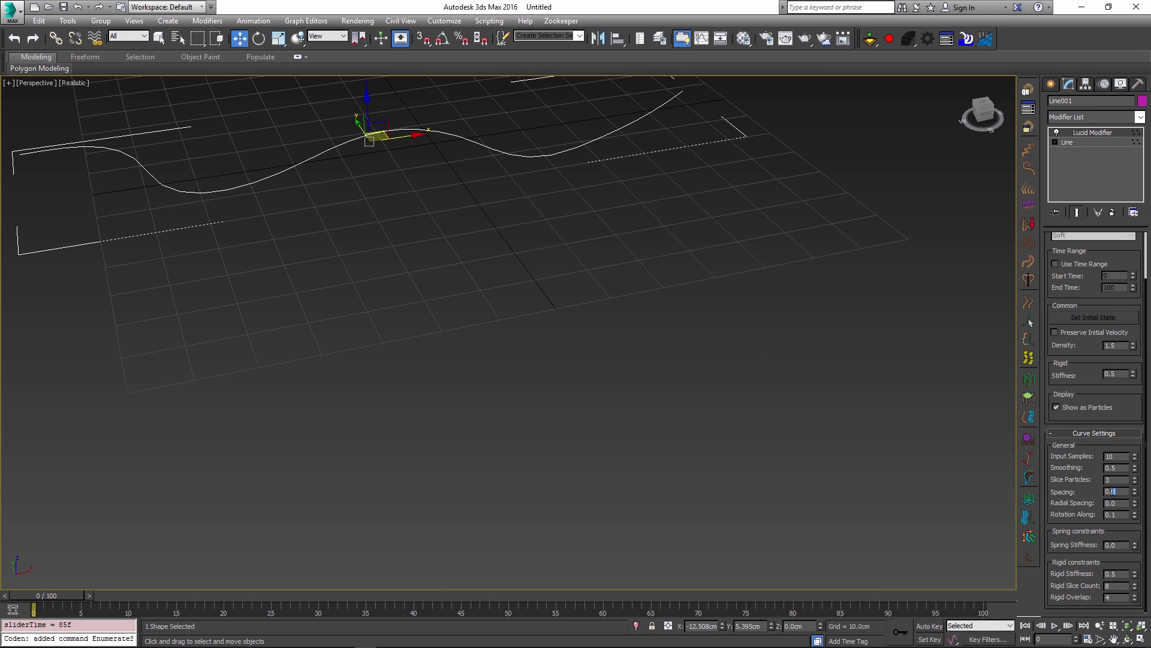
pyautogui.write('1')
pyautogui.press('Return')
pyautogui.click(869, 38)
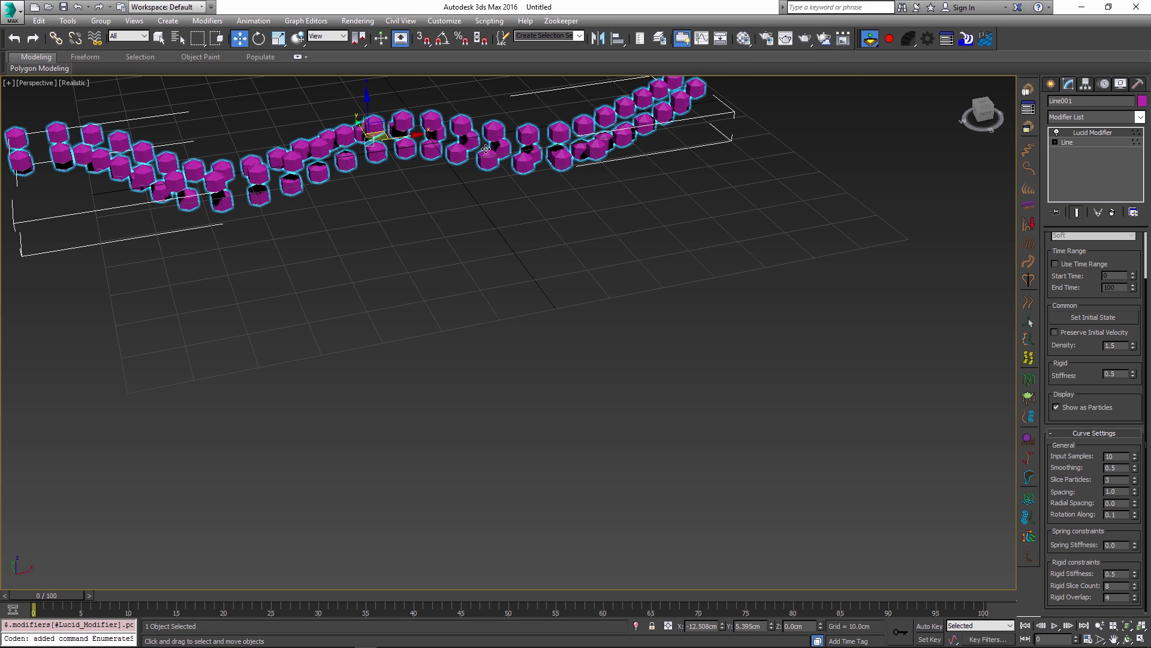
# Change Spacing to 2.0, re-enable physics and run the chain forward to frame 34.
pyautogui.click(870, 38)
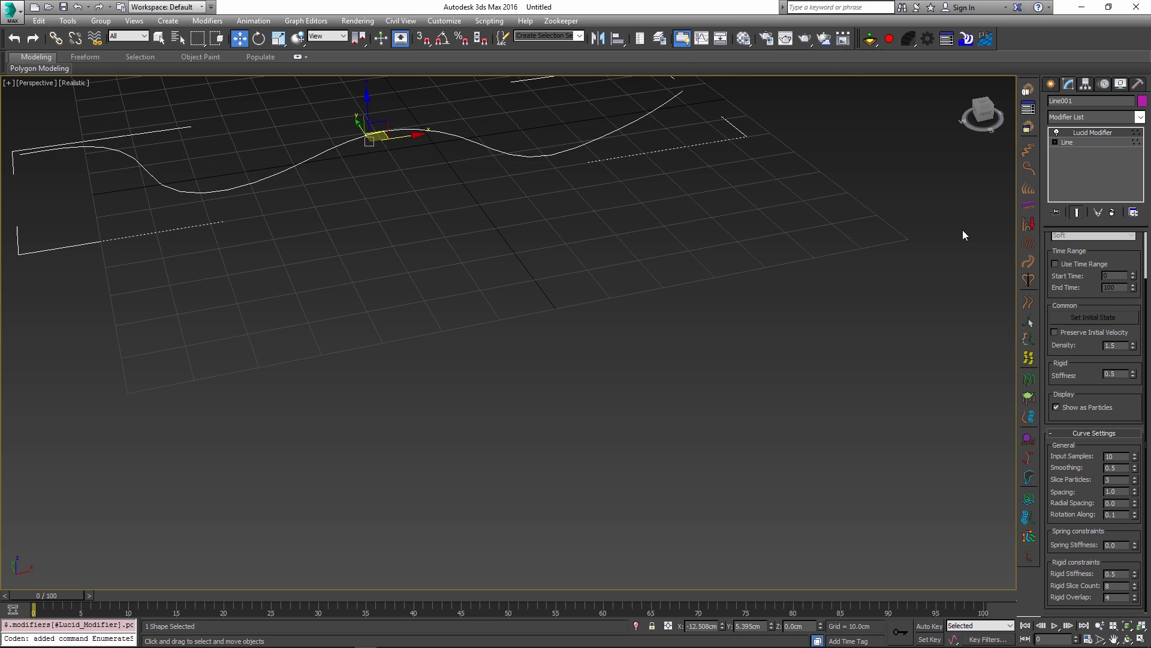
pyautogui.doubleClick(1120, 490)
pyautogui.write('2')
pyautogui.click(1117, 480)
pyautogui.click(869, 38)
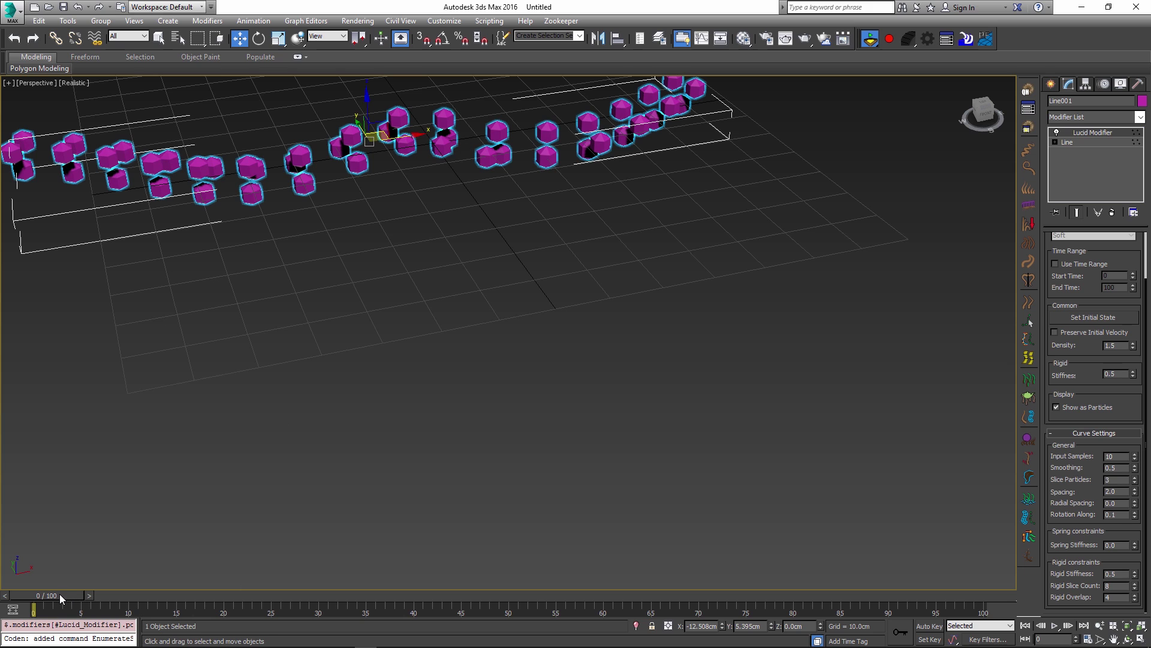
pyautogui.moveTo(59, 593); pyautogui.dragTo(670, 596)
# Reset to frame 0, raise Spring Stiffness to 1.5, and rerun the simulation to frame 60.
pyautogui.press('w')
pyautogui.click(868, 40)
pyautogui.doubleClick(1122, 547)
pyautogui.write('1.5')
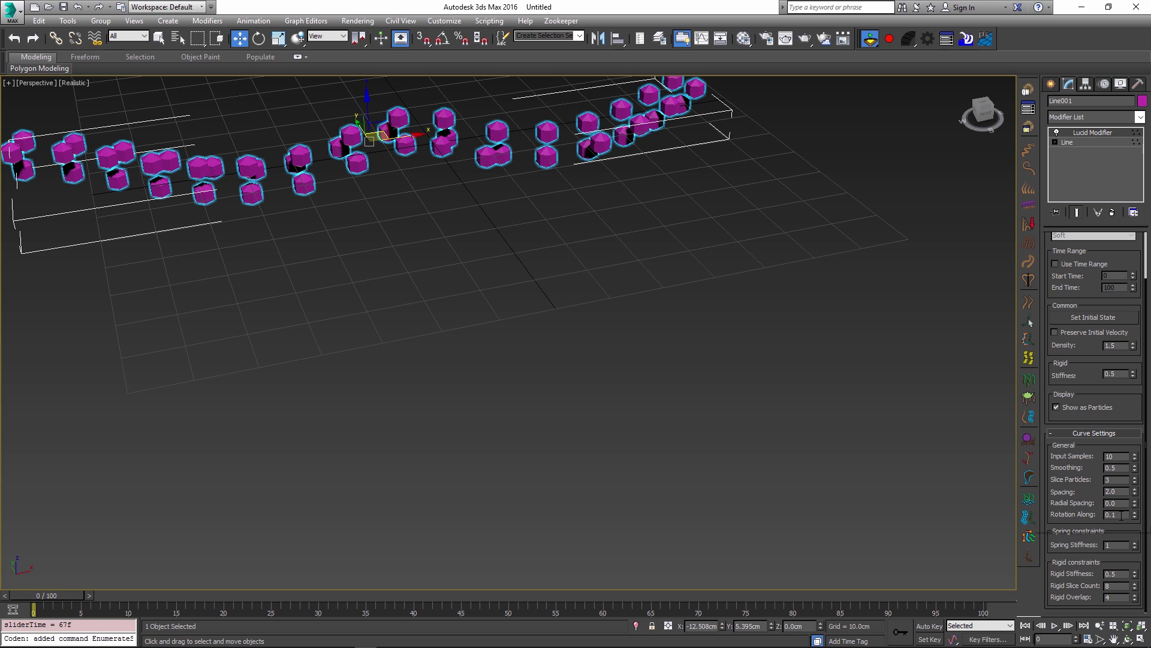
pyautogui.click(873, 39)
pyautogui.click(877, 38)
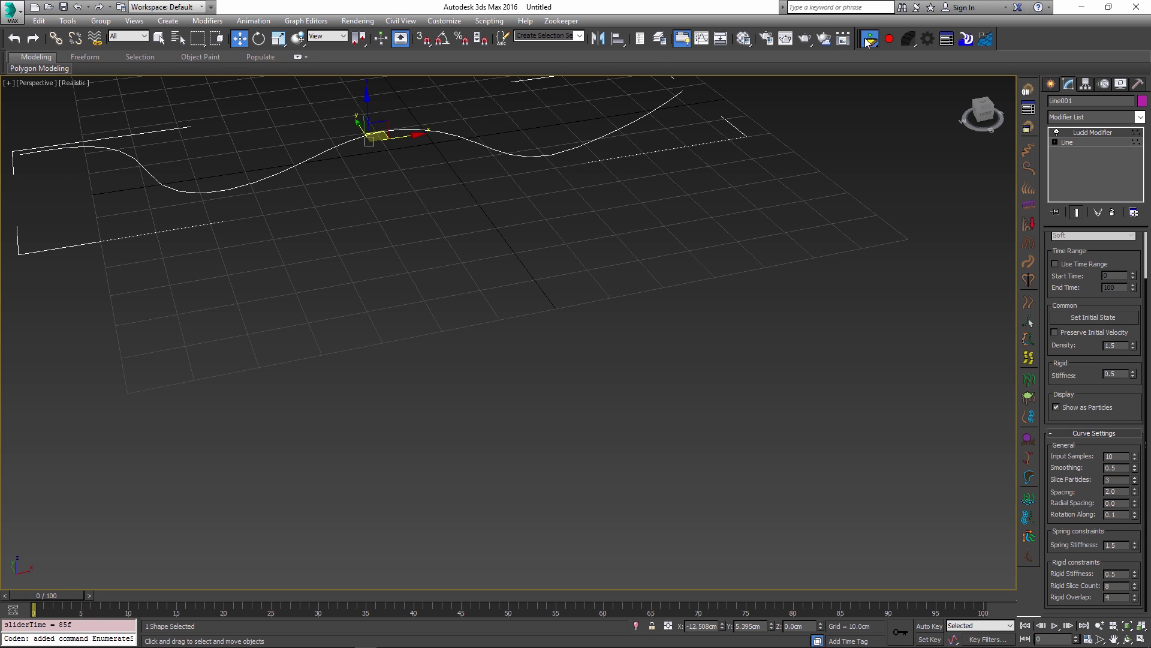
pyautogui.moveTo(37, 602); pyautogui.dragTo(592, 596)
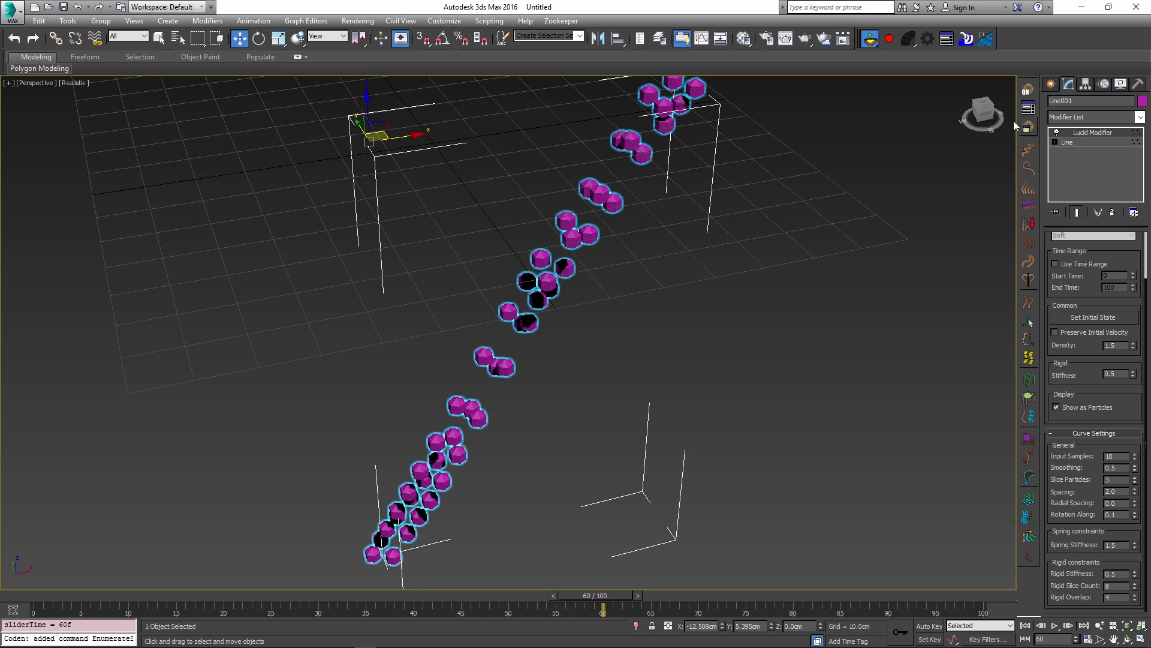
# Stop the simulation and create the LucidFlexSettings helper, scrolling its Flex Settings rollout.
pyautogui.click(870, 38)
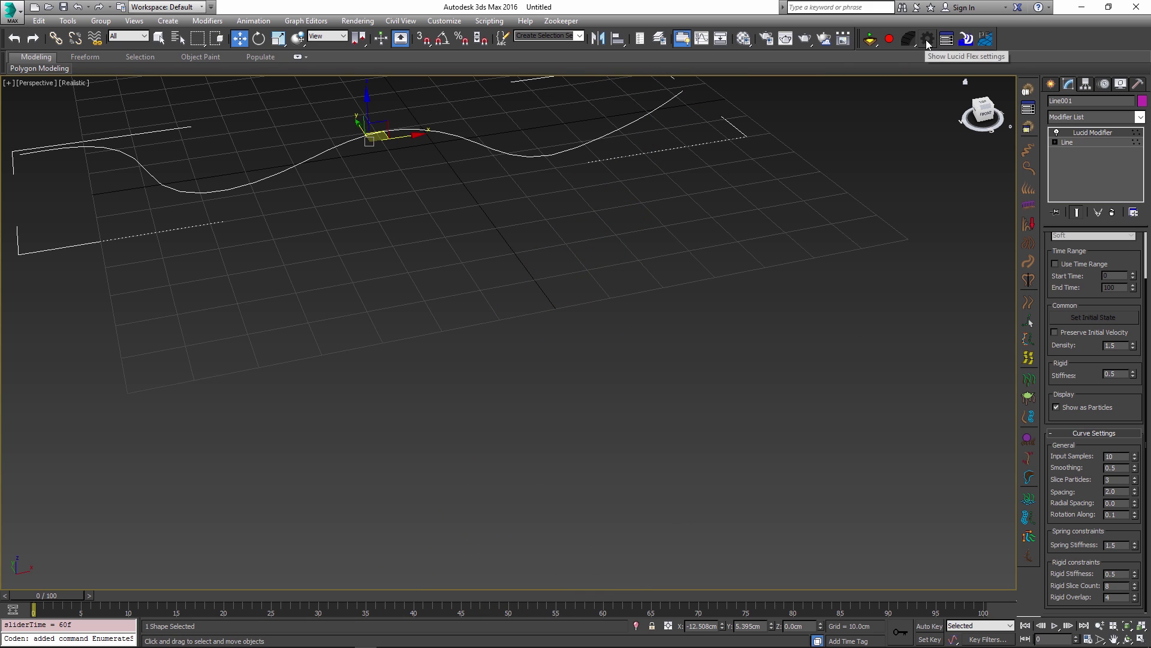
pyautogui.click(926, 39)
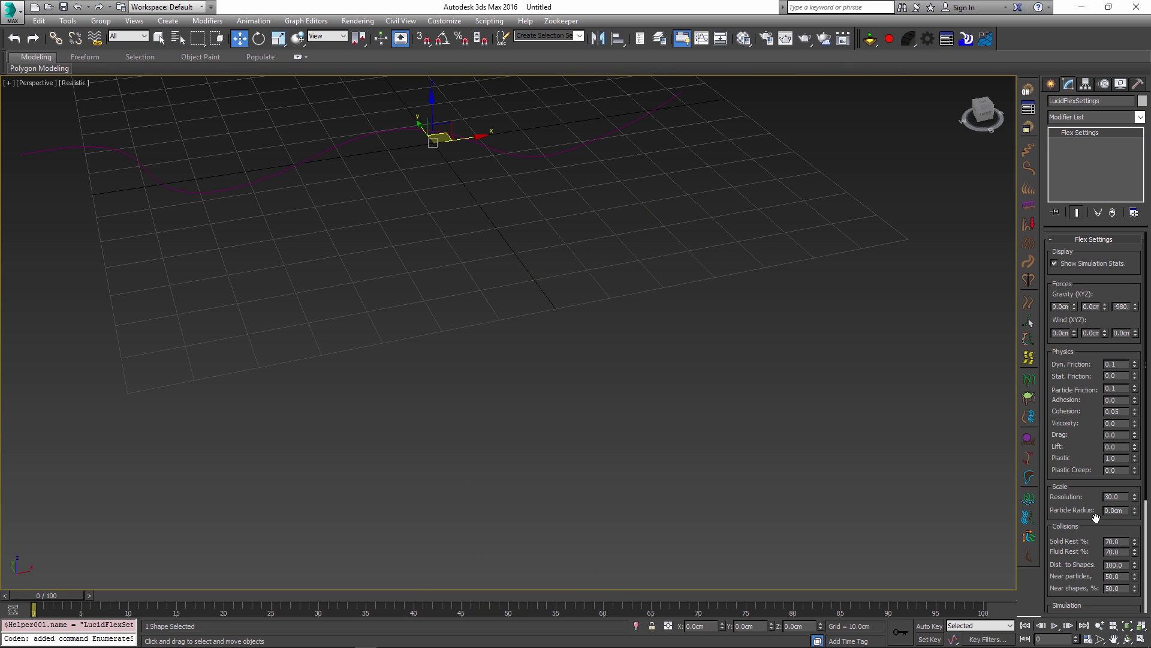
pyautogui.moveTo(1076, 558); pyautogui.dragTo(1079, 514)
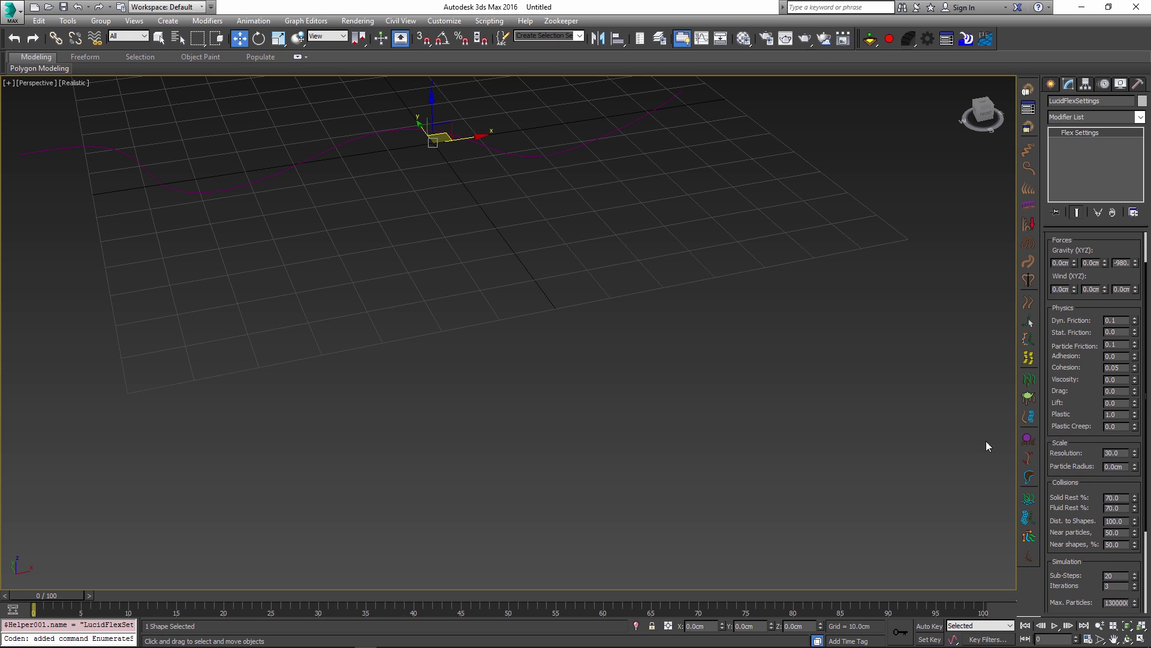
# Run the Flex physics simulation forward, settling at frame 37 with sparse magenta particles.
pyautogui.click(869, 38)
pyautogui.click(54, 600)
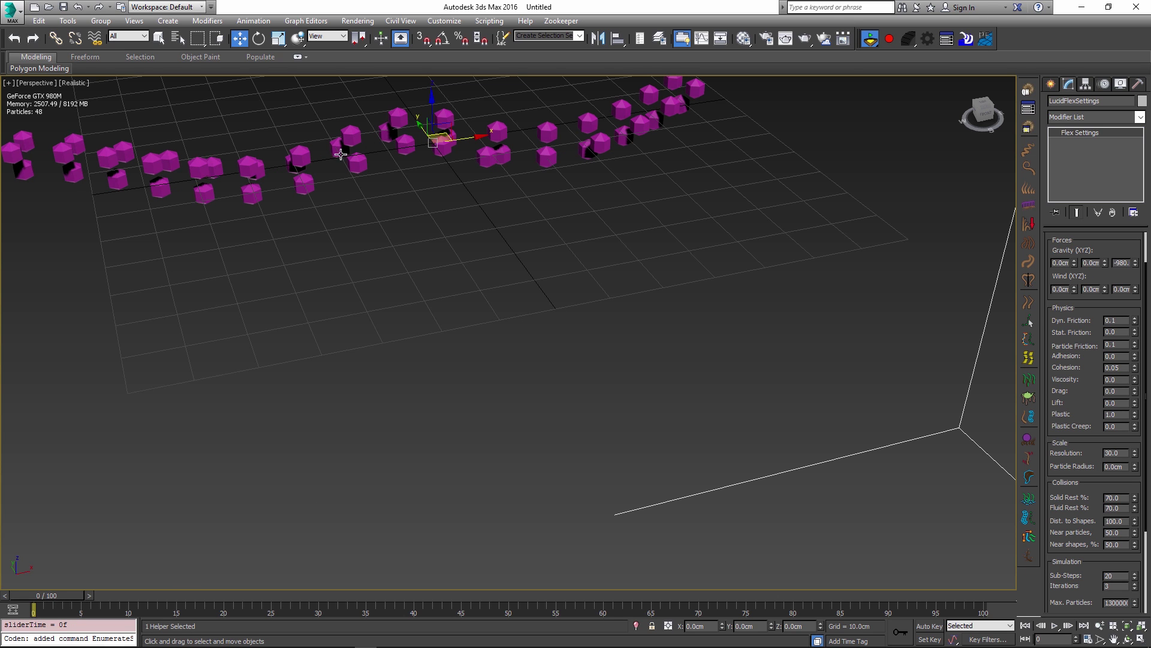
pyautogui.moveTo(42, 596); pyautogui.dragTo(385, 600)
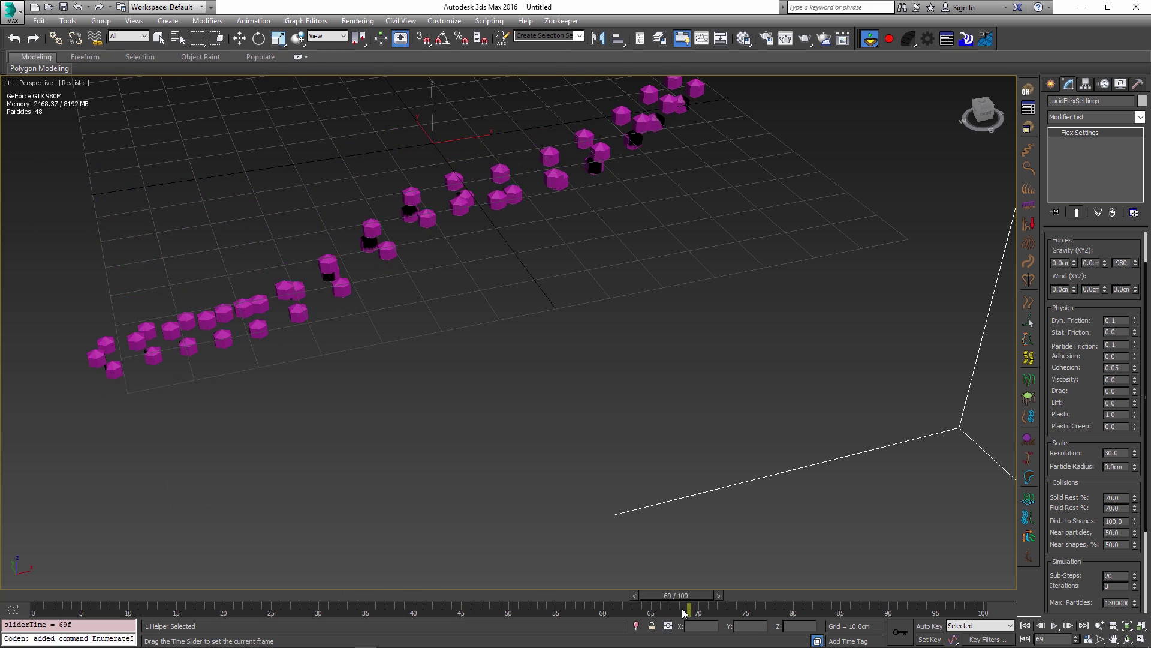
pyautogui.press('w')
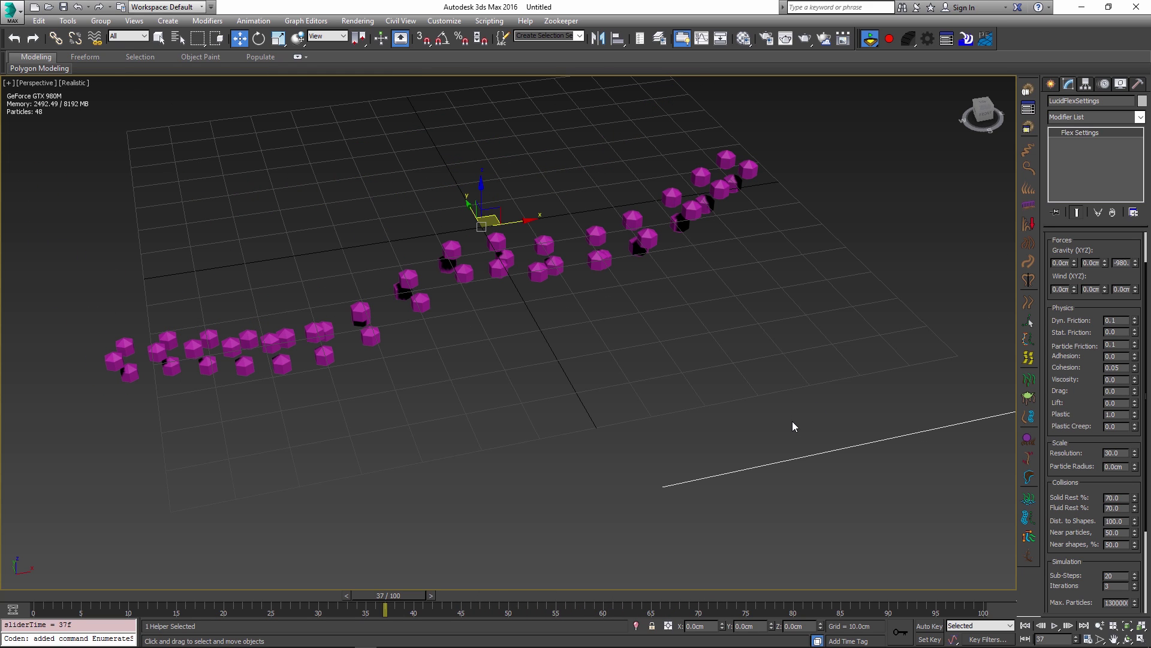